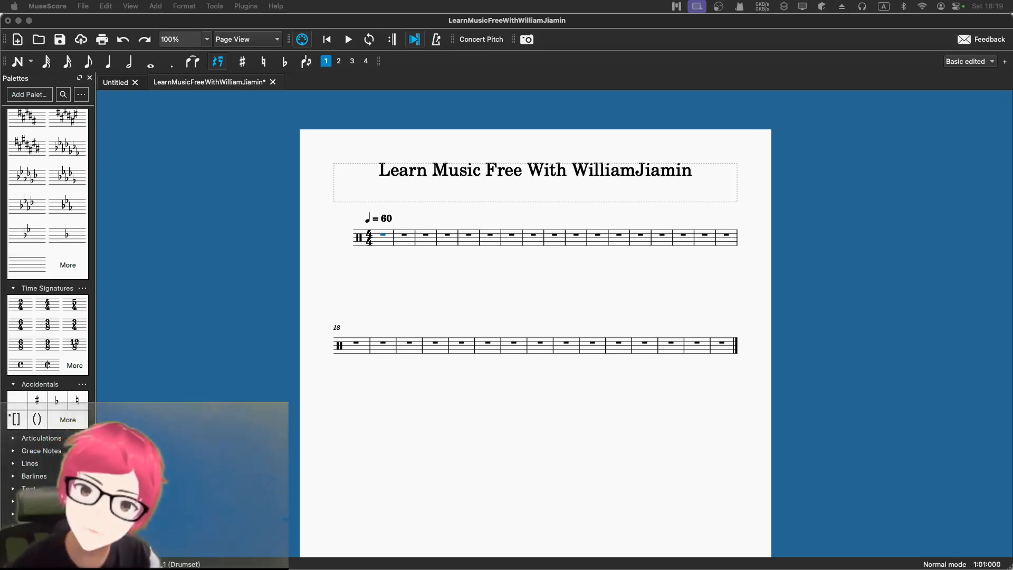
Enter a whole note in measure 1 of the drum staff using the preselected drum sound
left_click(687, 34)
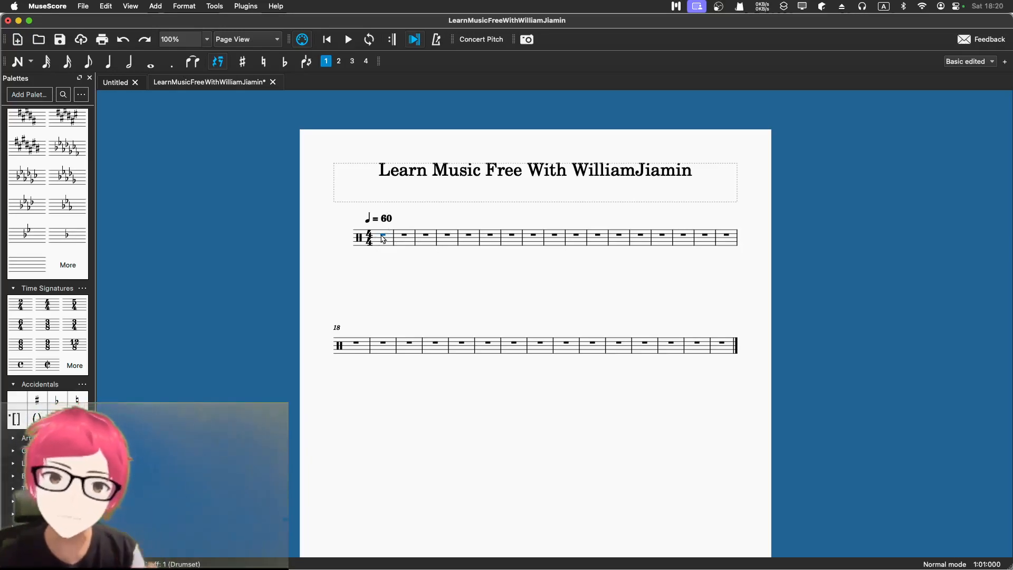
key("n")
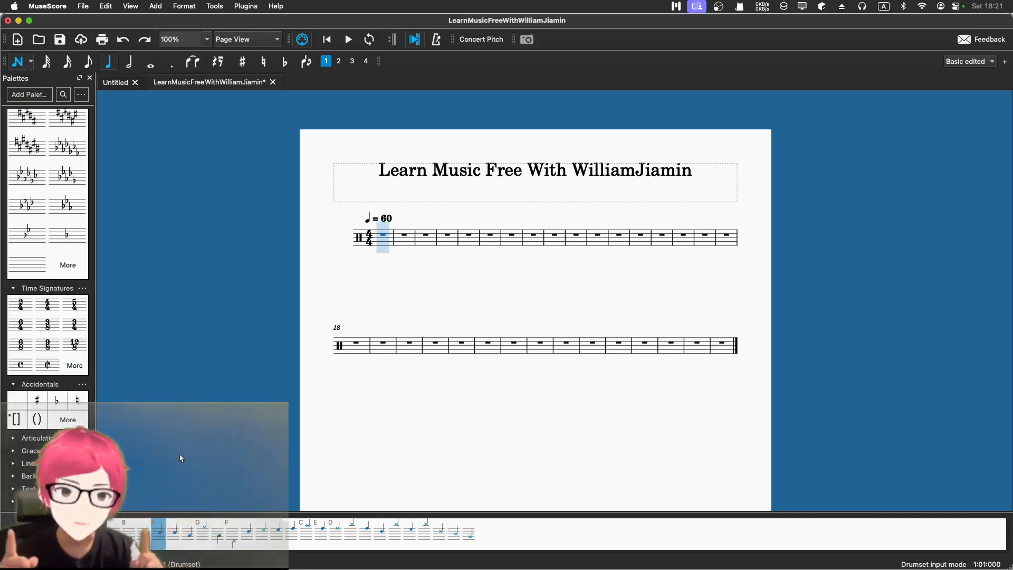
left_click(151, 66)
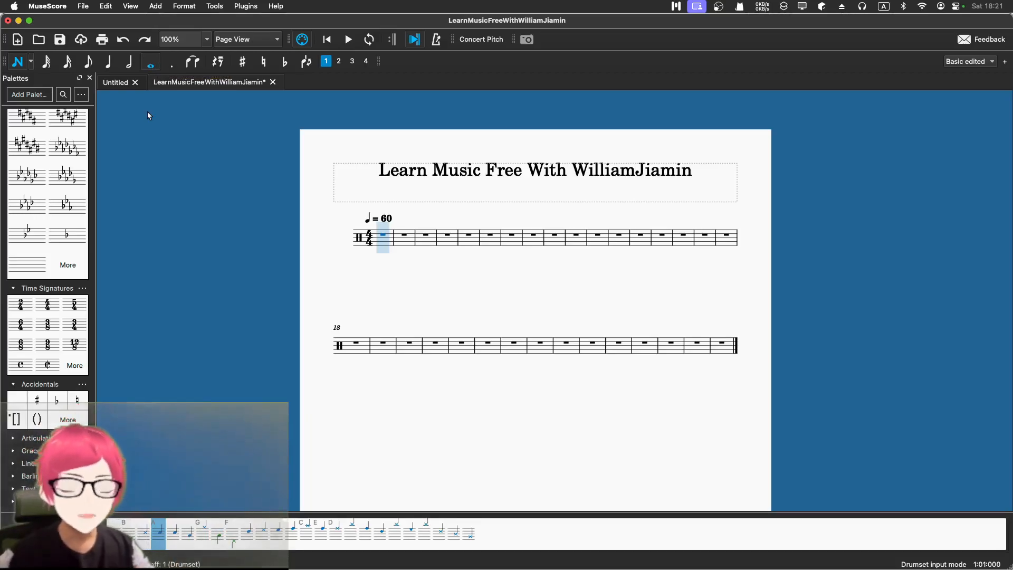
left_click(377, 237)
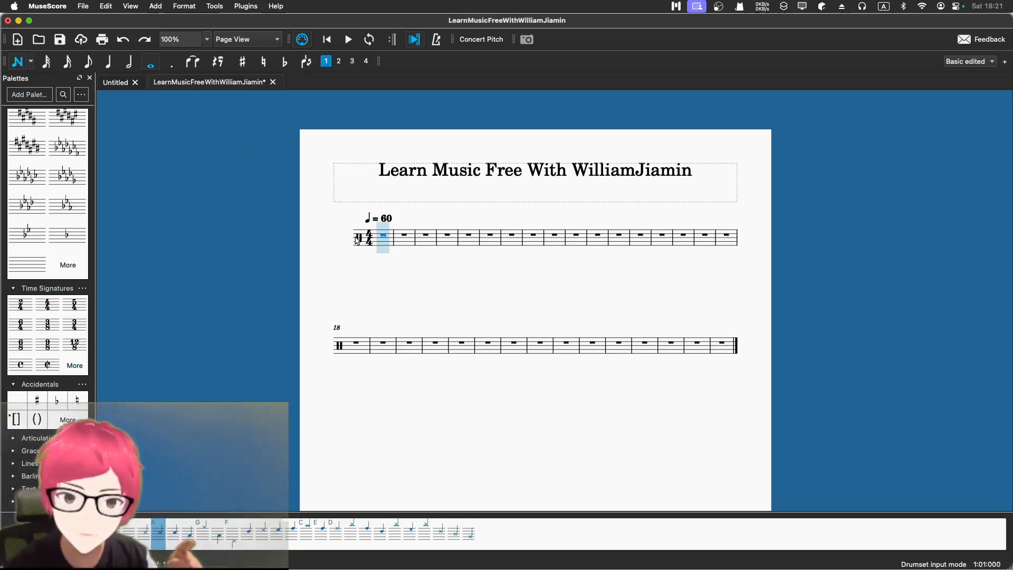
key("a")
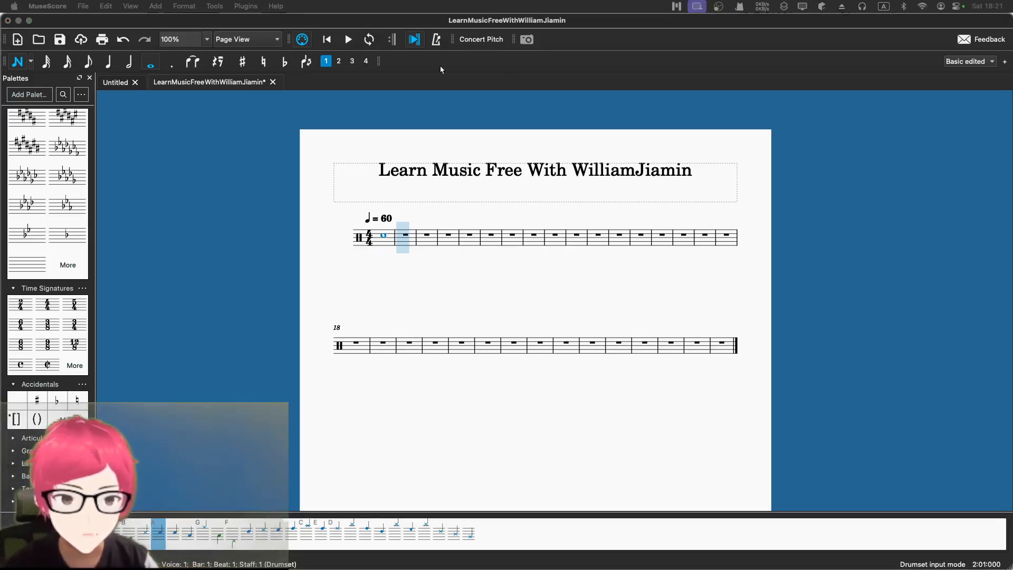
Rewind to the beginning and play the score to hear the whole note in measure 1
left_click(346, 42)
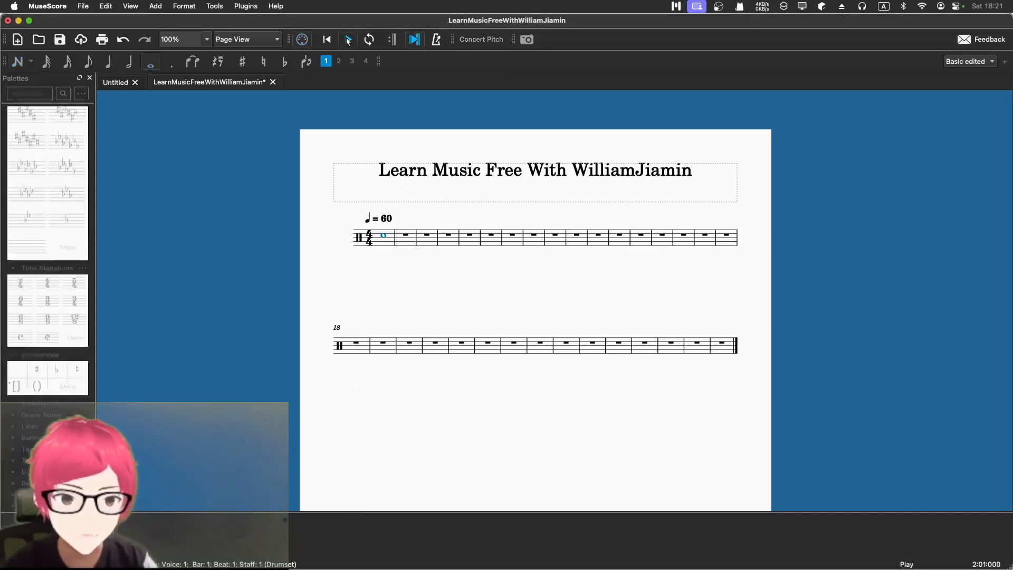
left_click(345, 43)
left_click(327, 39)
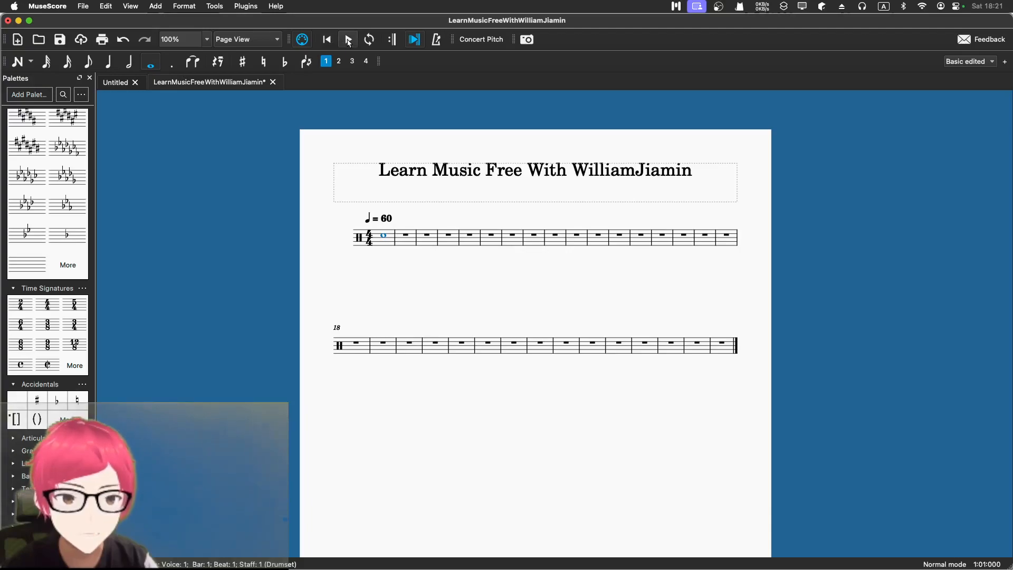
left_click(348, 42)
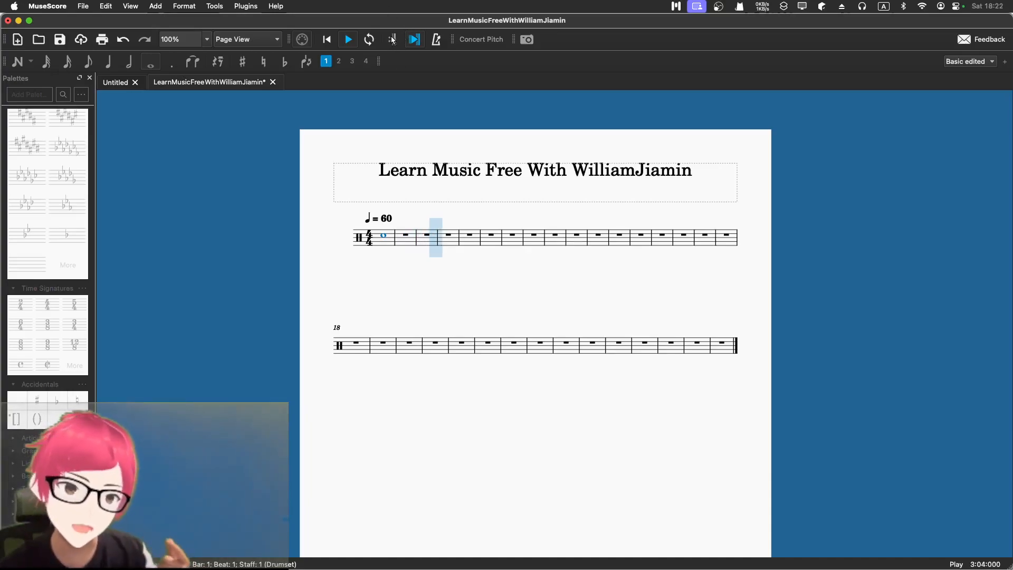
Turn on the playback metronome and replay the whole note in measure 1 against the beat
left_click(436, 40)
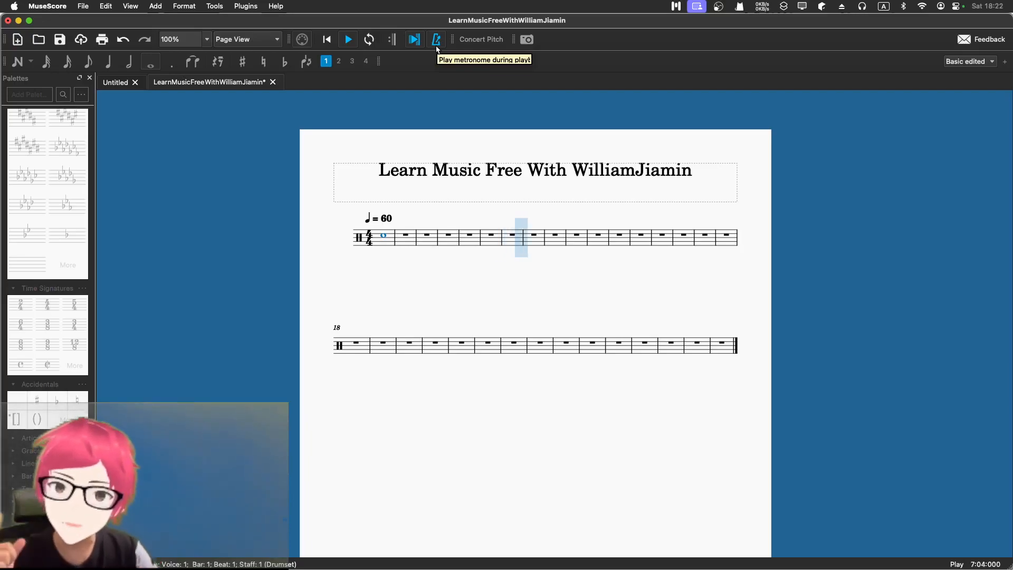
left_click(341, 40)
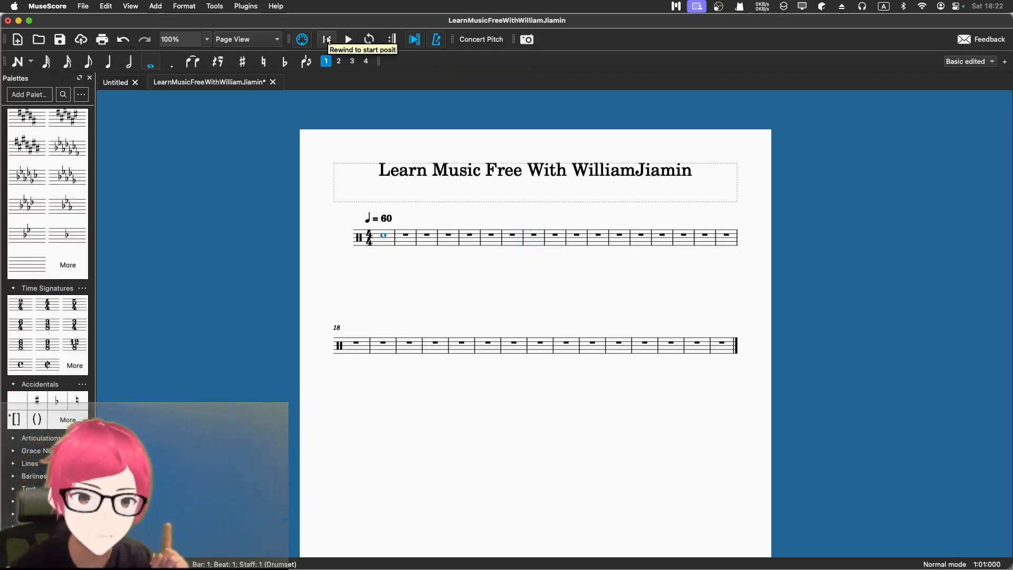
left_click(343, 39)
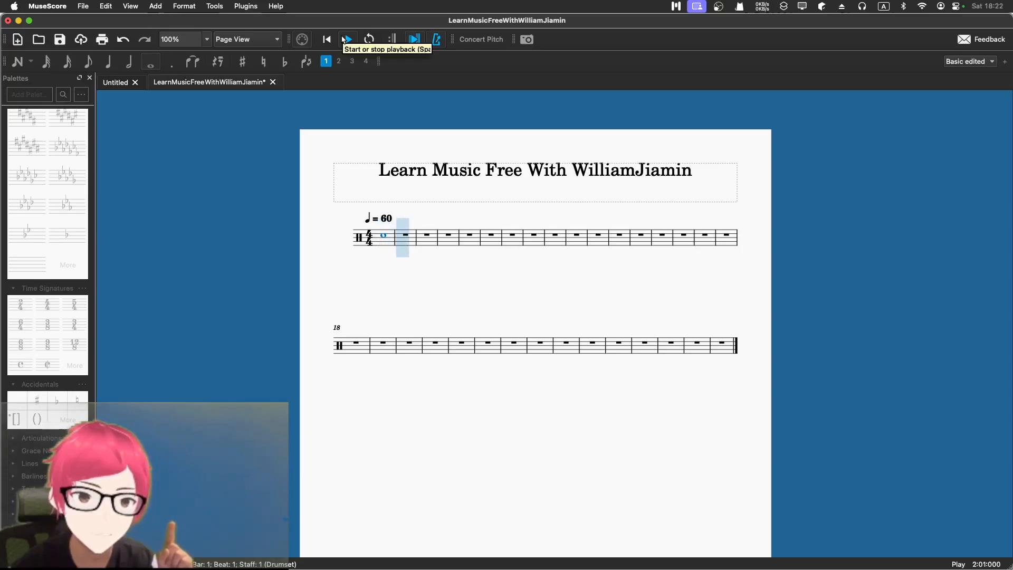
left_click(344, 39)
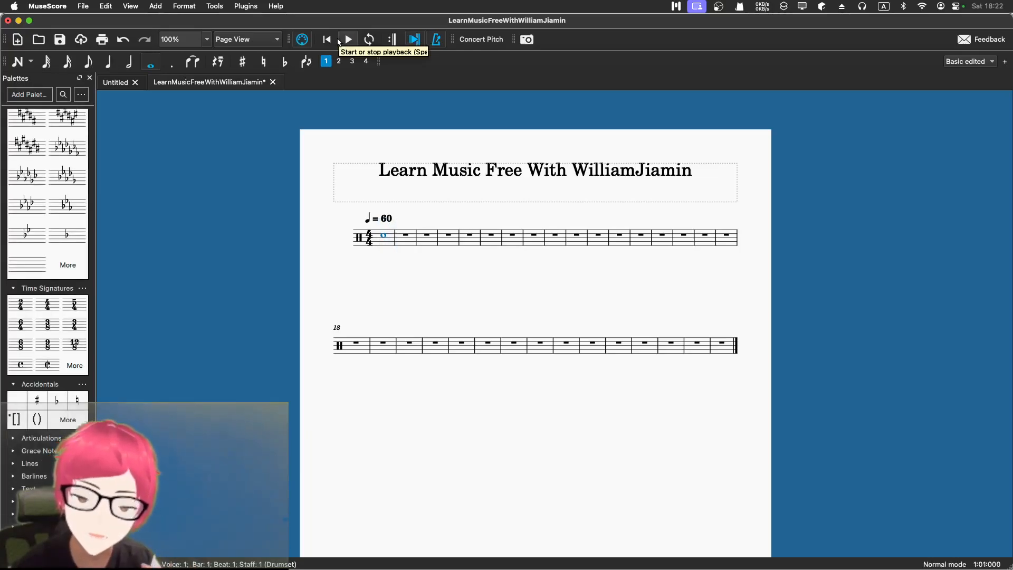
Enter one whole note in each of measures 2, 3 and 4 of the drum staff
left_click(408, 236)
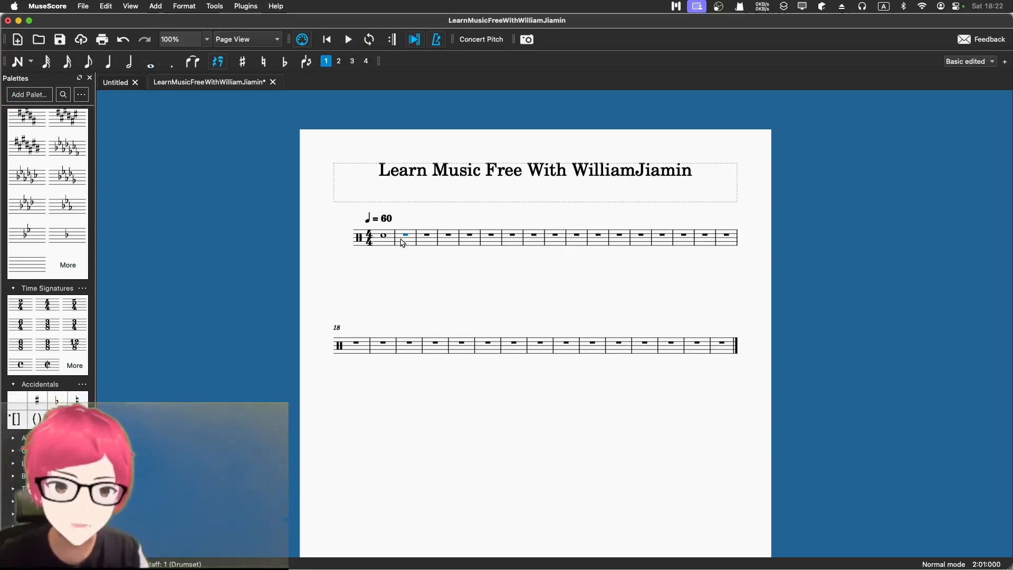
key("n")
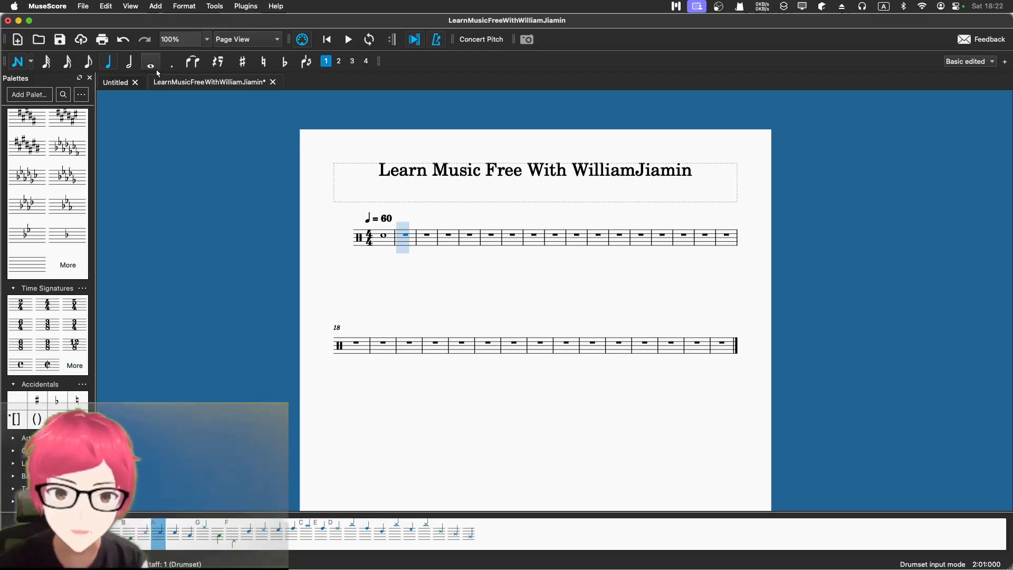
left_click(403, 236)
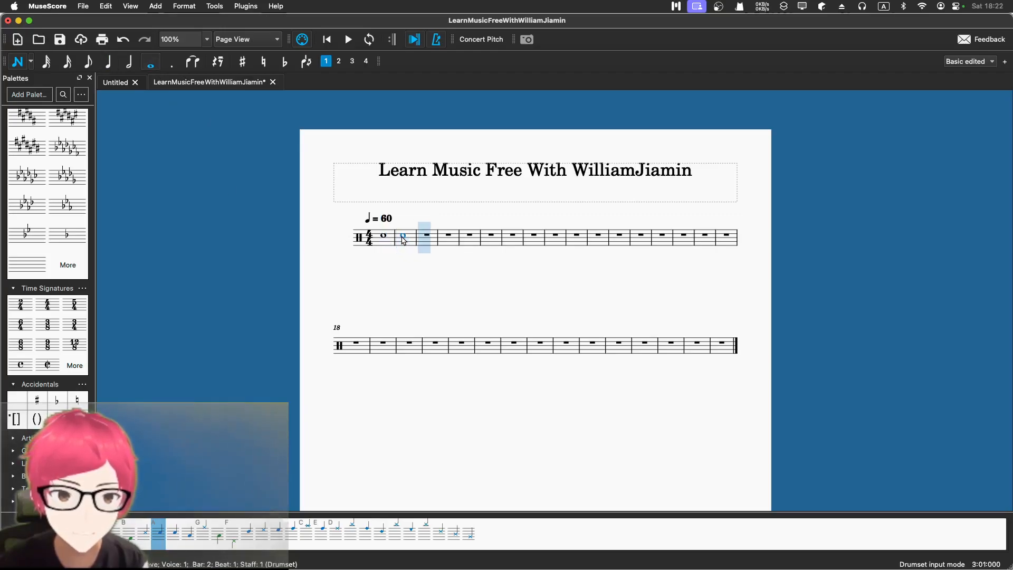
left_click(425, 236)
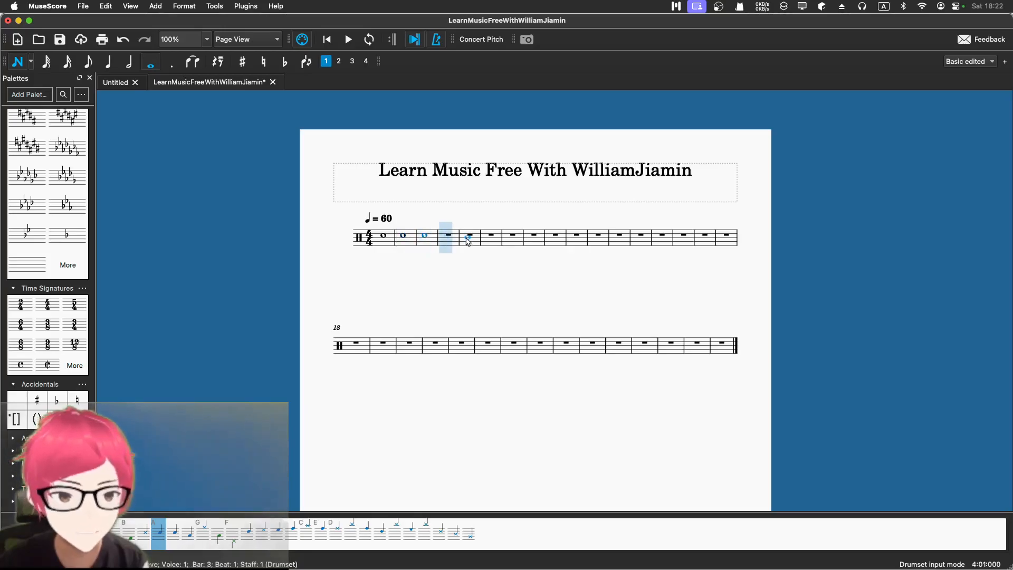
left_click(446, 236)
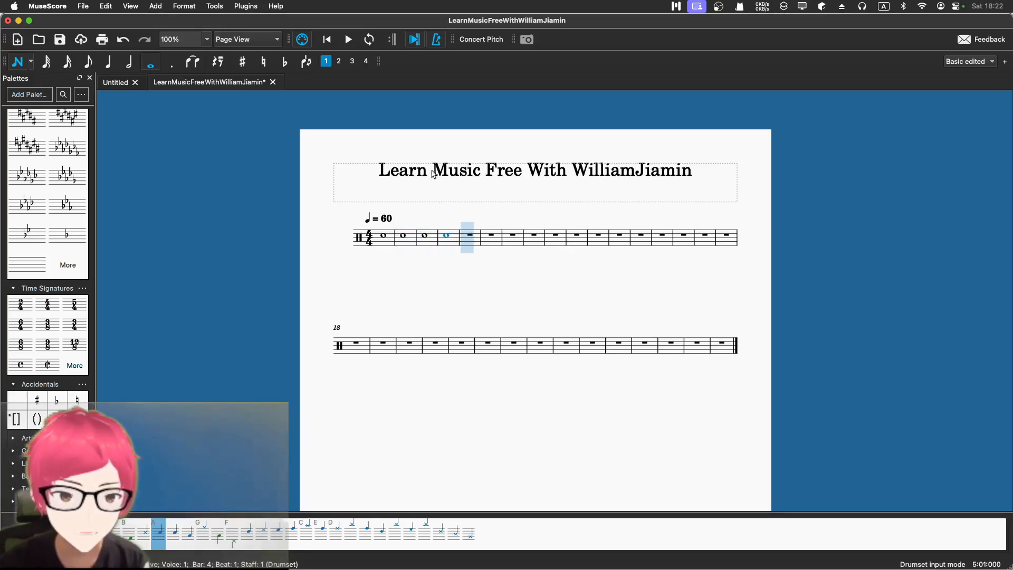
Play the four whole-note measures from the beginning, turn off the metronome, and replay them
left_click(326, 39)
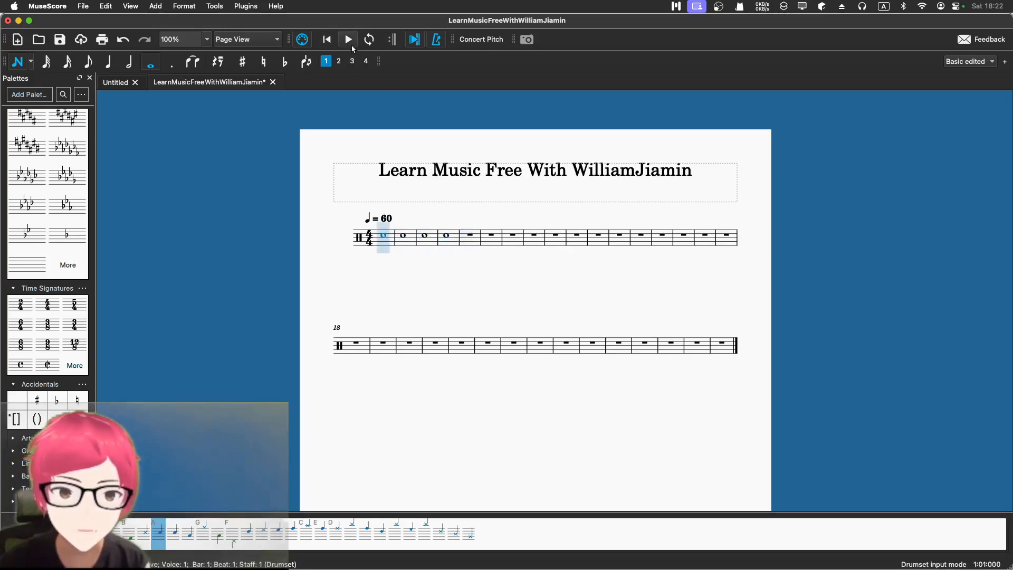
left_click(348, 40)
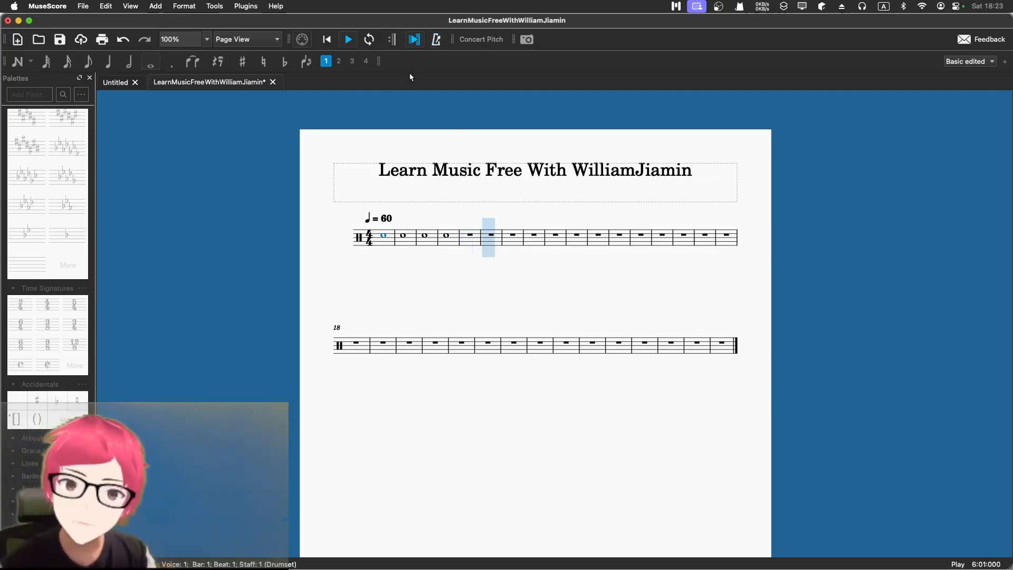
left_click(348, 47)
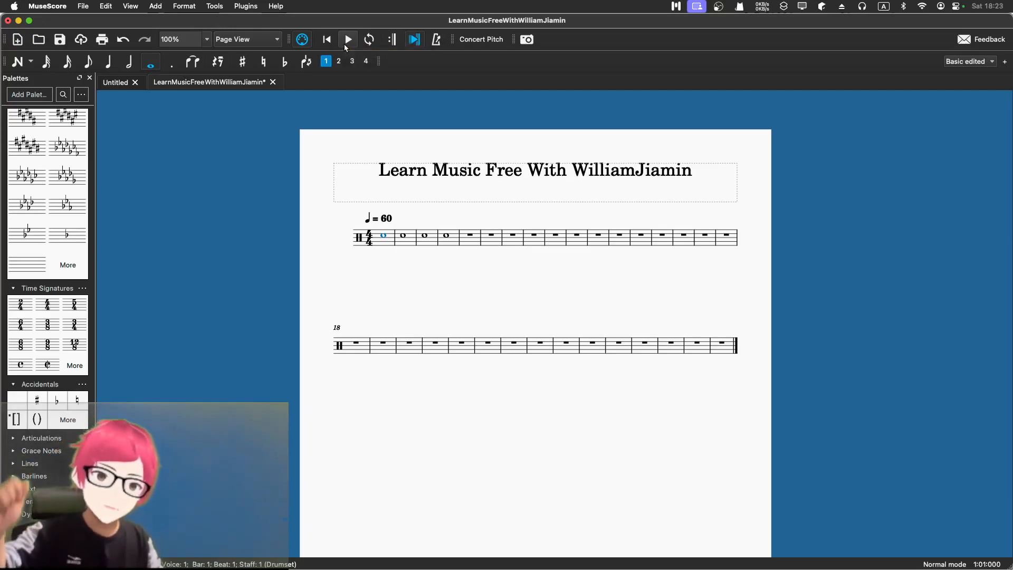
left_click(348, 40)
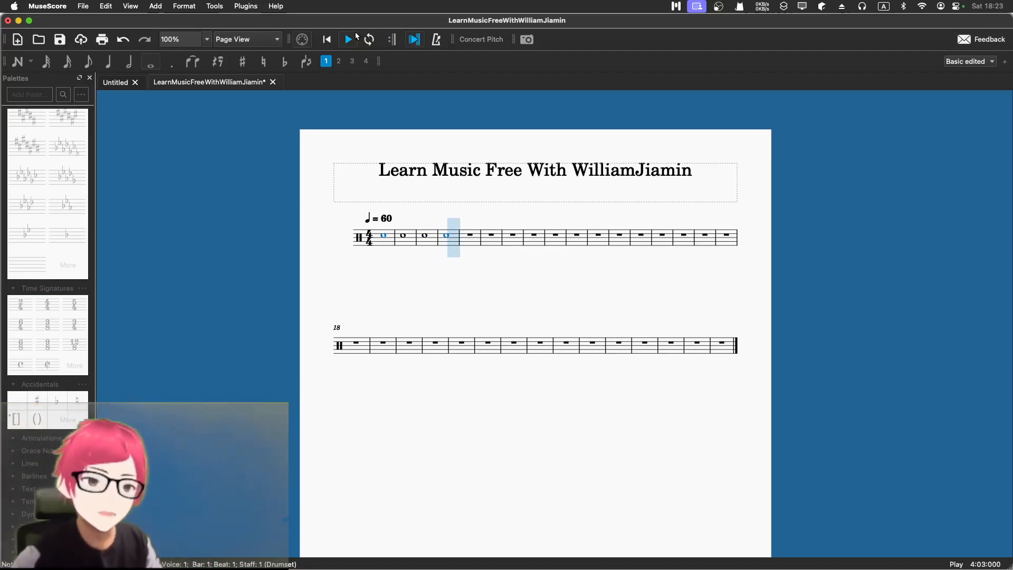
left_click(346, 42)
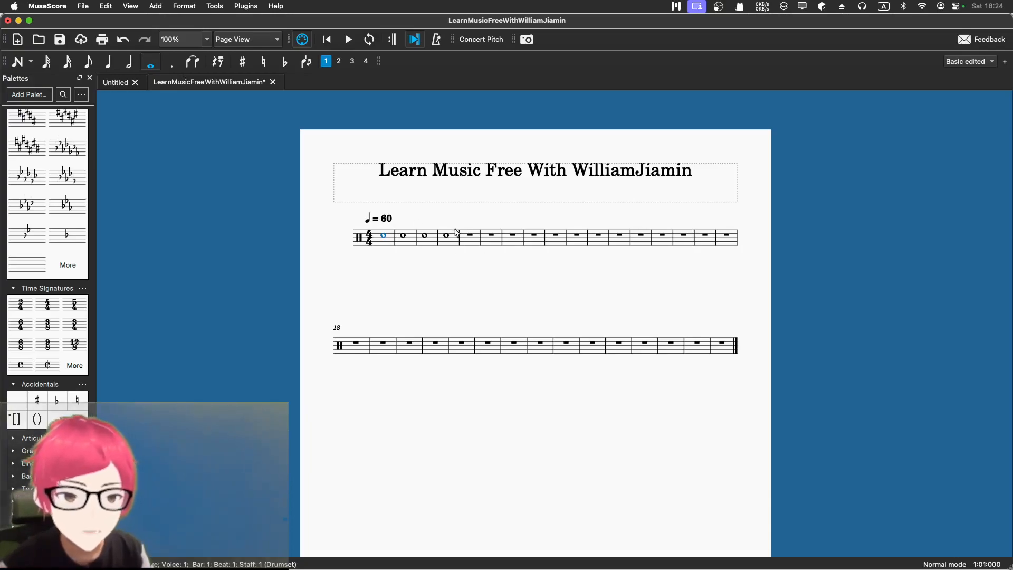
Enter two half notes in each of measures 5 and 6, leaving the whole note in measure 1 as it was
left_click(125, 59)
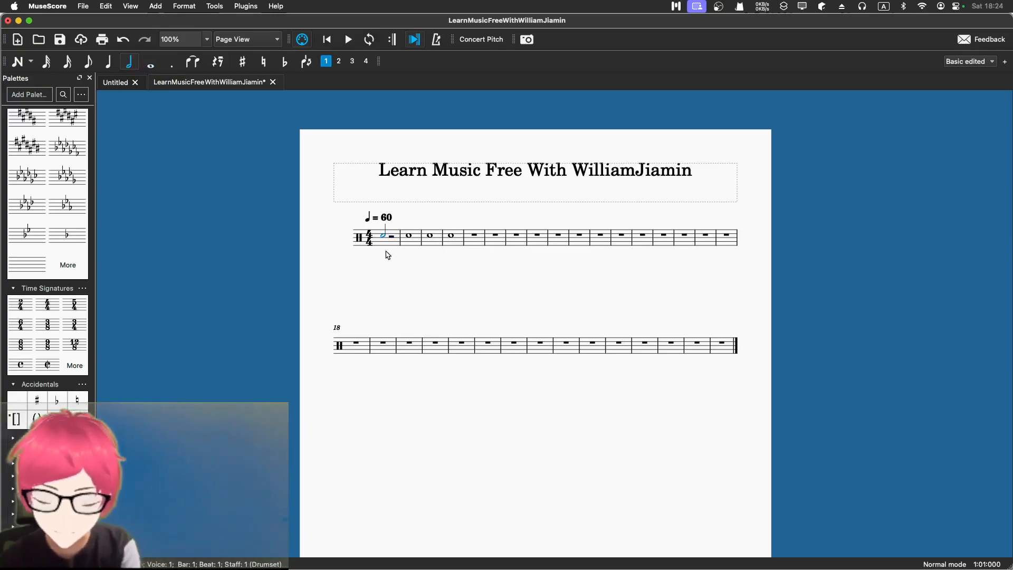
key("super+z")
left_click(470, 236)
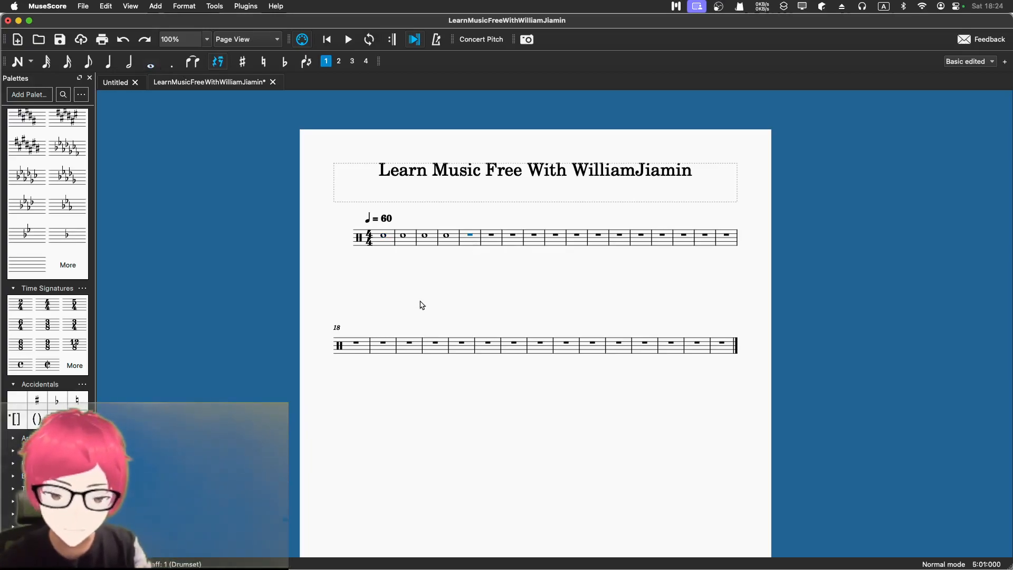
key("n")
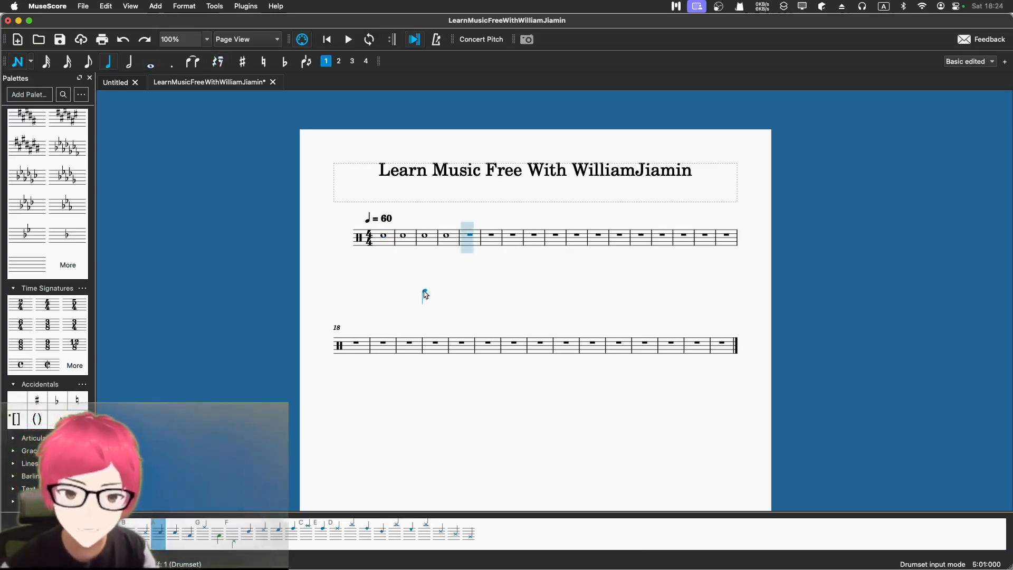
left_click(129, 61)
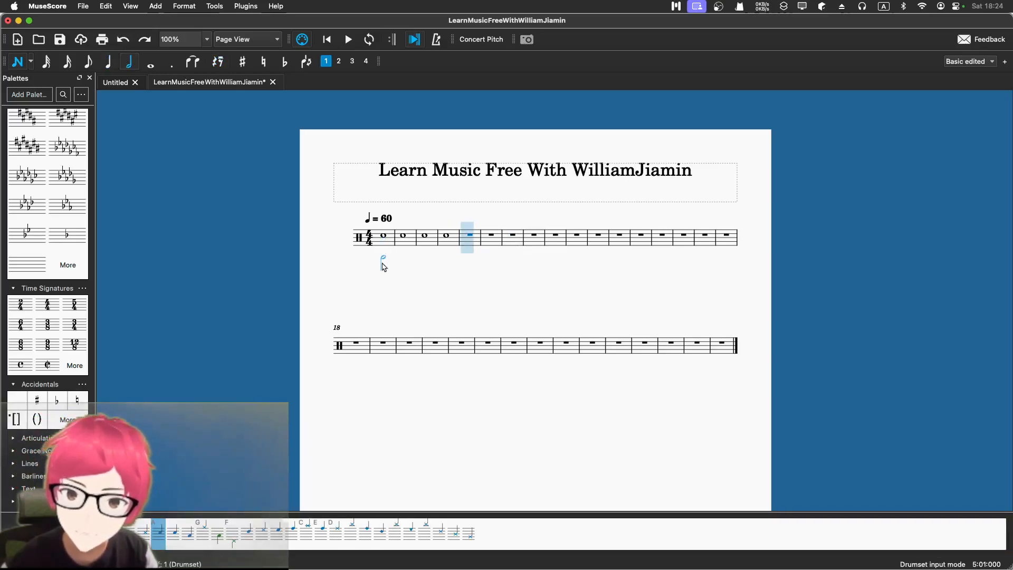
left_click(466, 237)
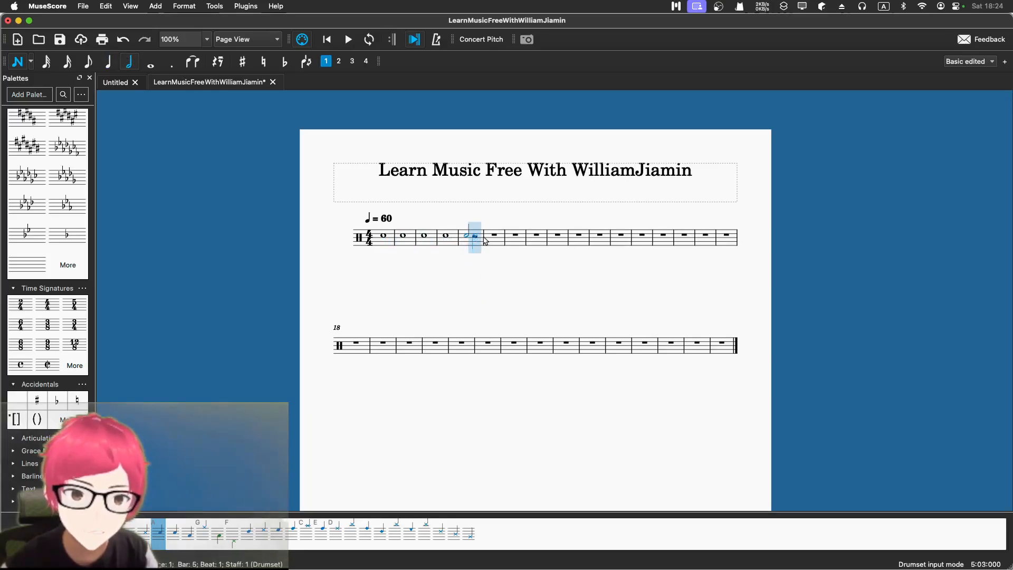
left_click(484, 240)
left_click(494, 241)
left_click(500, 240)
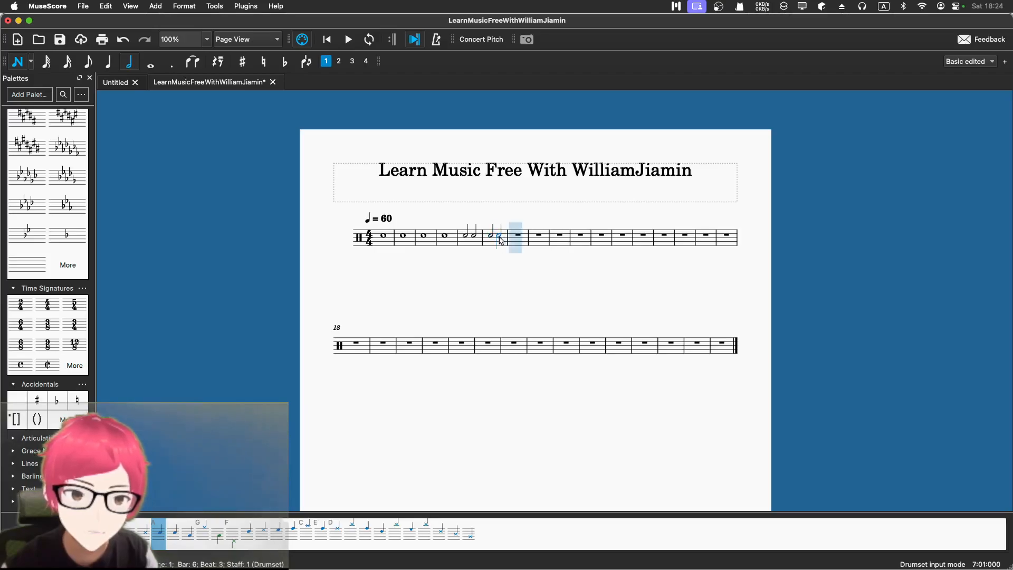
Fill measures 7 and 8 with two half notes each, on the same staff position
left_click(522, 240)
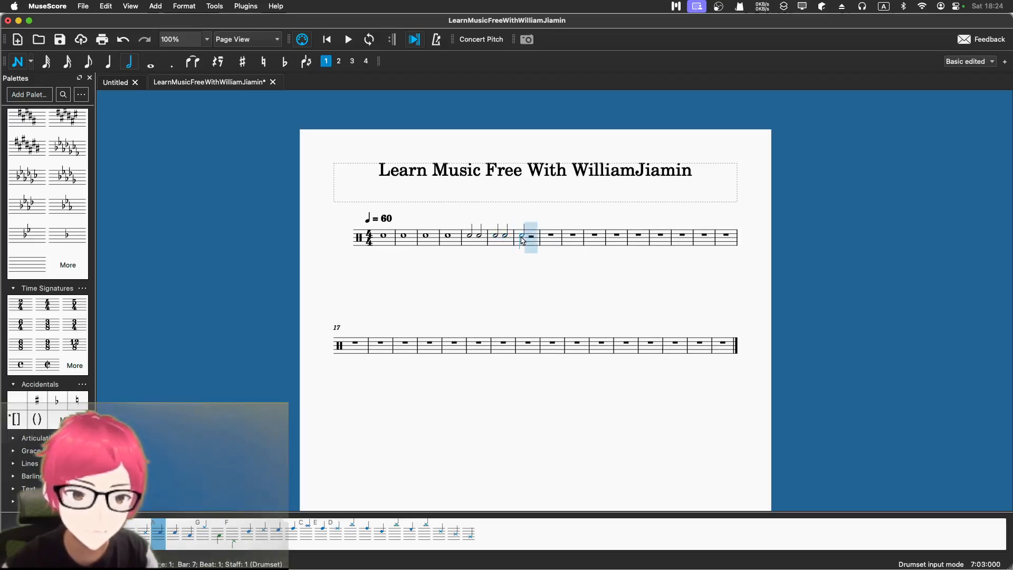
left_click(531, 240)
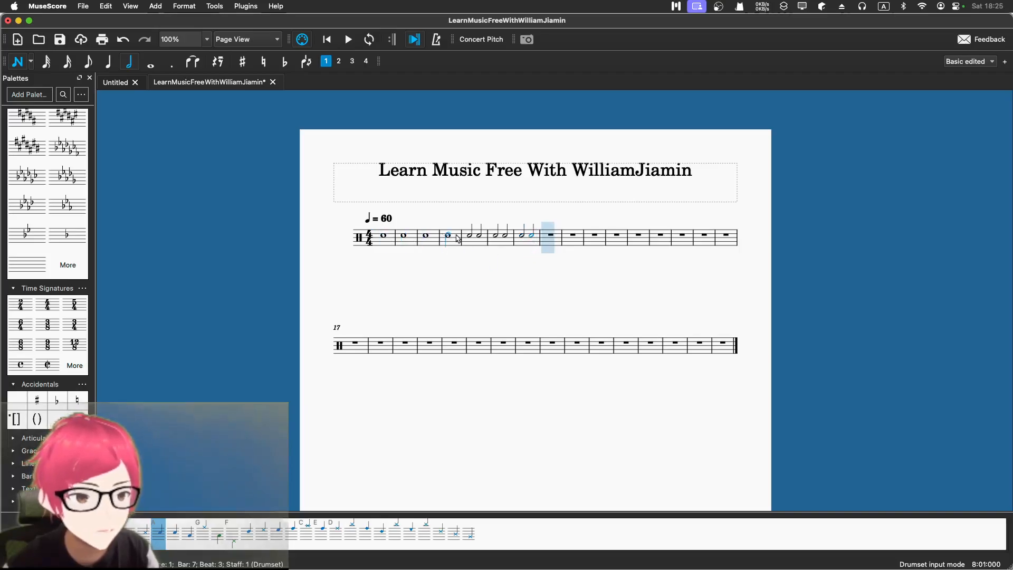
left_click(546, 240)
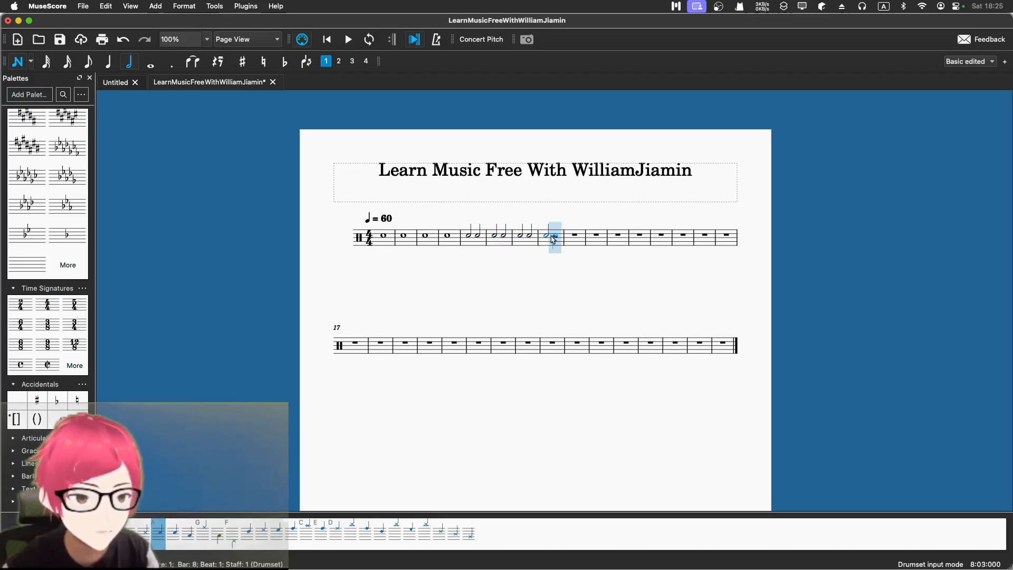
left_click(552, 239)
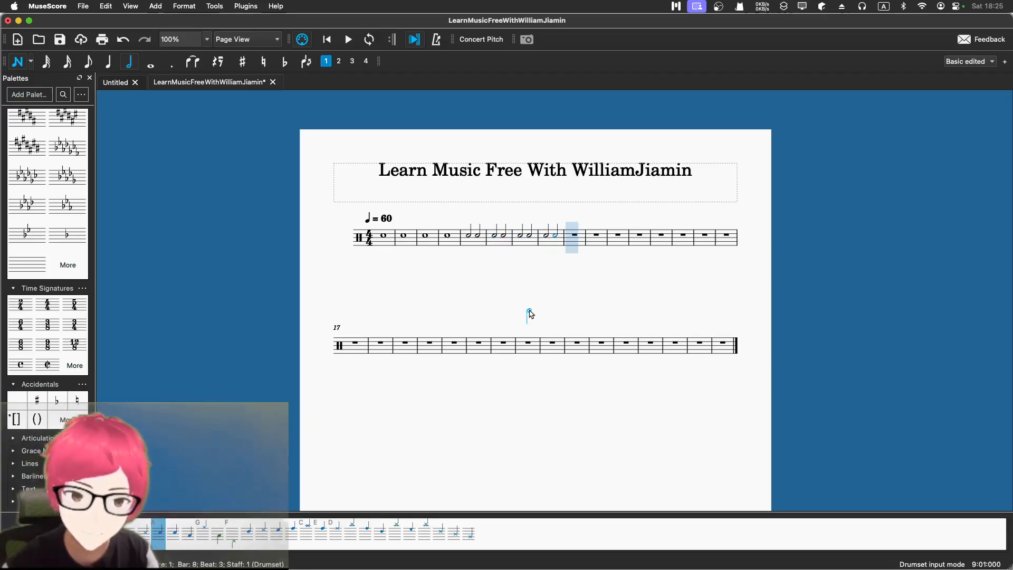
Play the score from the beginning through the whole-note and half-note measures, then stop playback
left_click(326, 42)
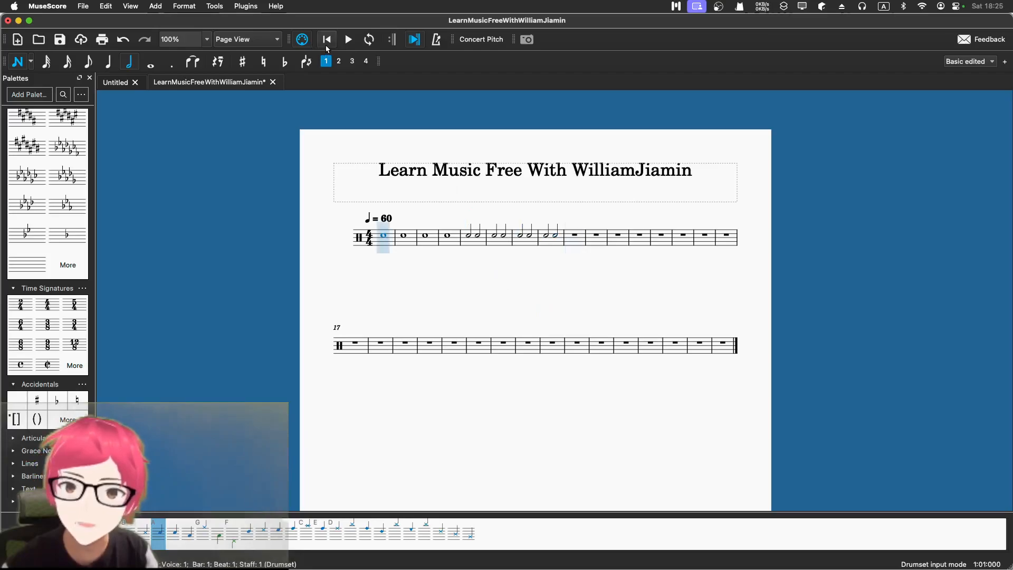
left_click(348, 39)
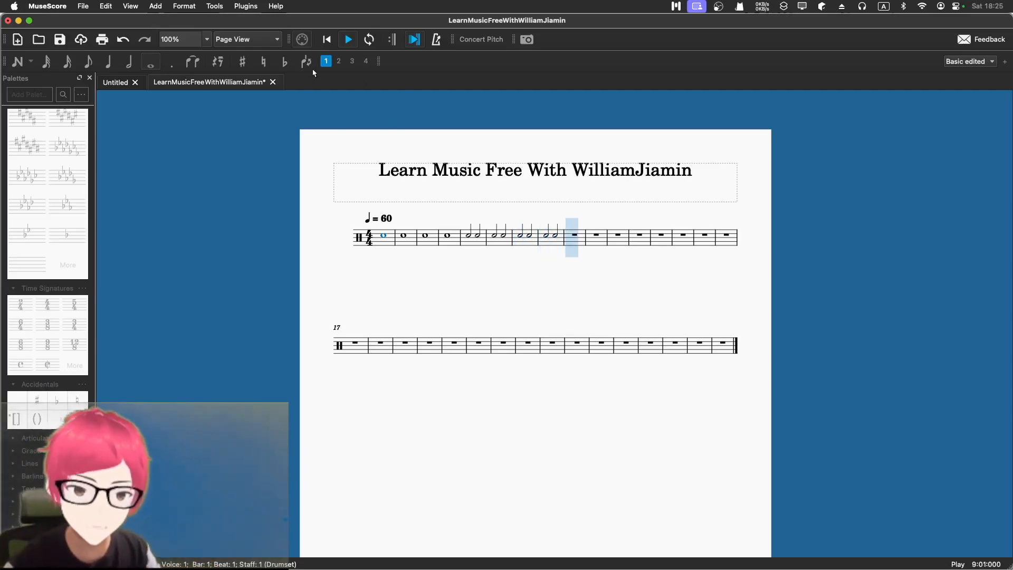
left_click(344, 40)
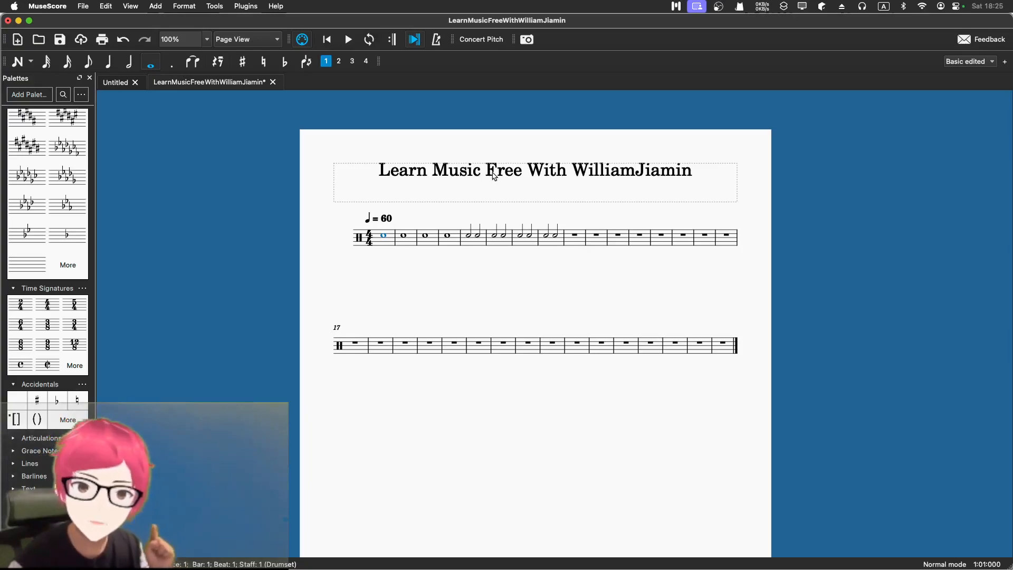
Fill measure 9 with eight eighth notes on the same staff position as the half notes
left_click(571, 237)
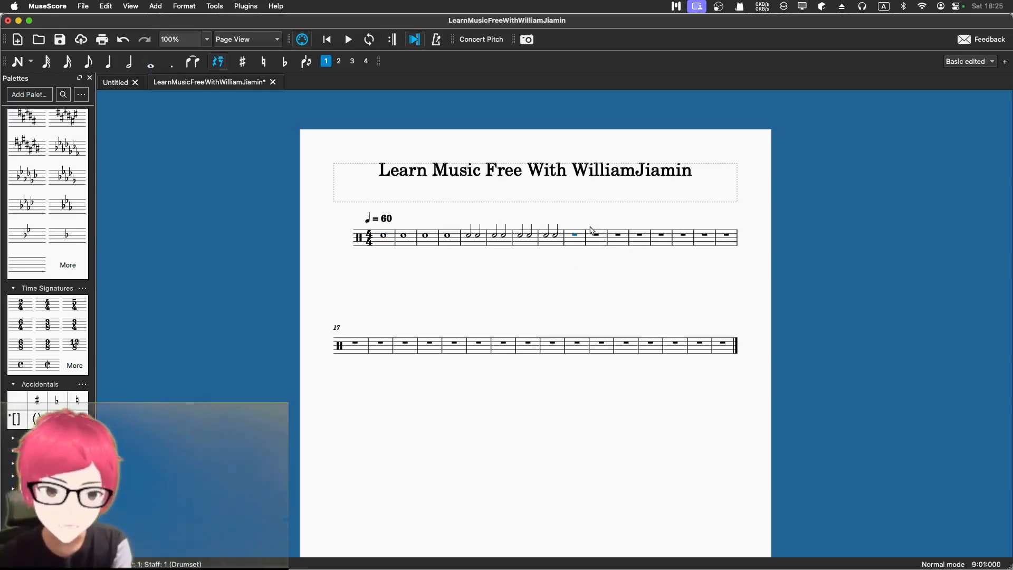
key("n")
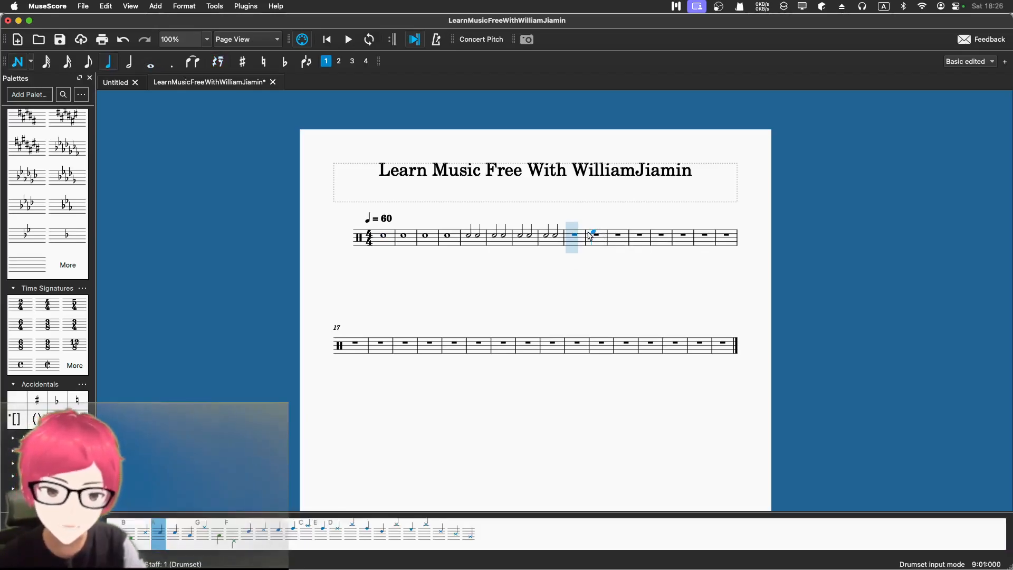
left_click(91, 62)
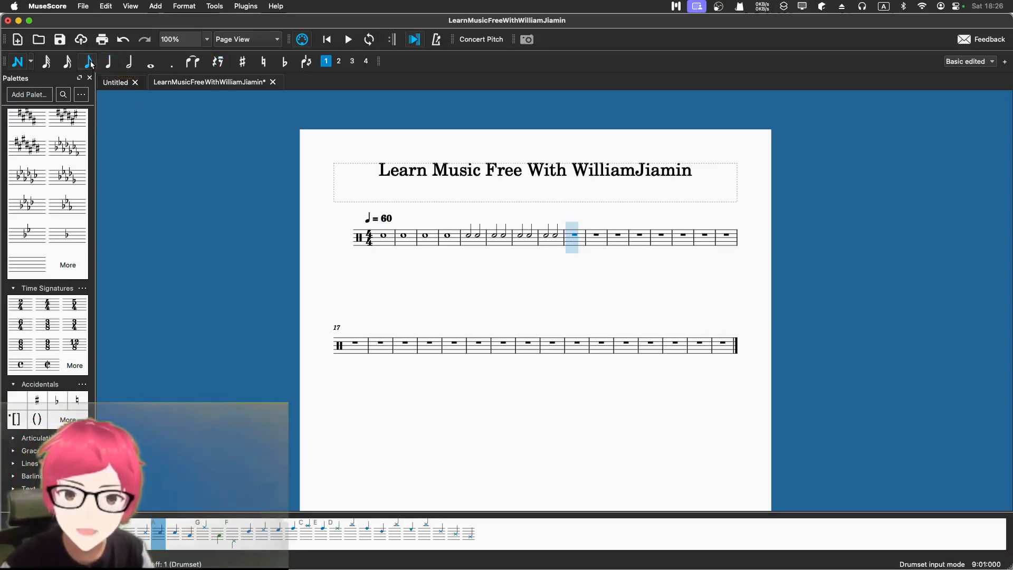
left_click(569, 239)
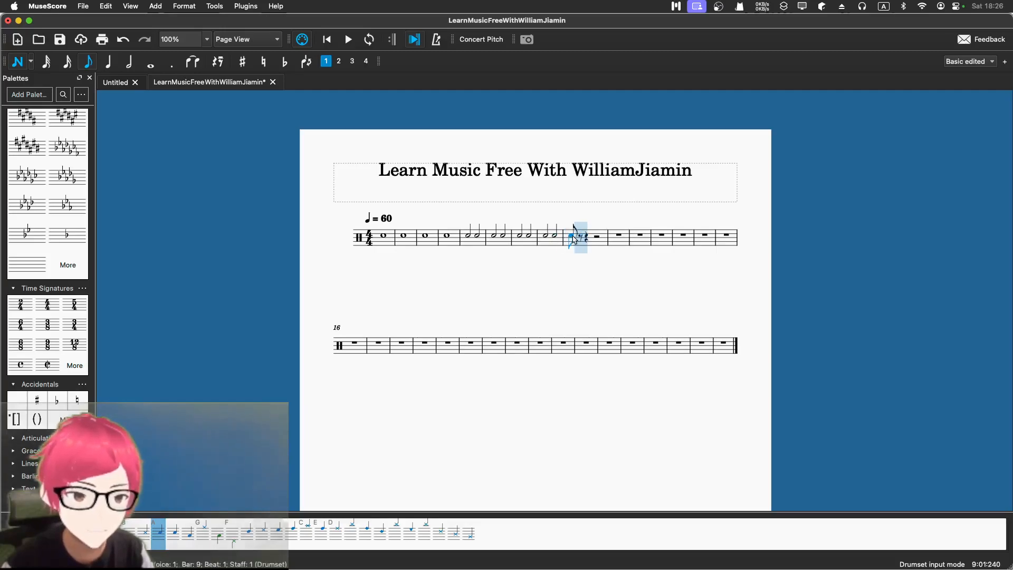
left_click(580, 239)
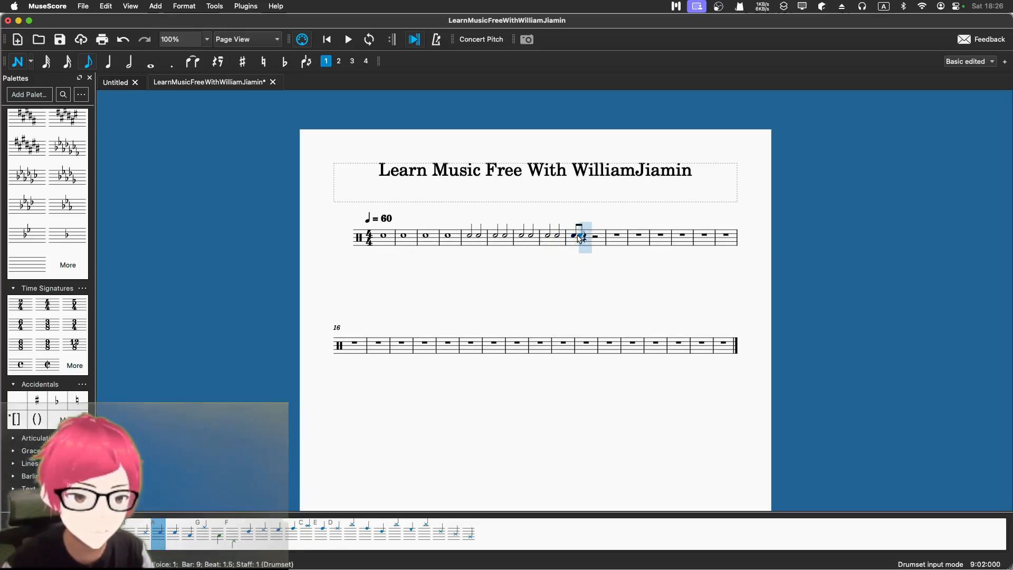
left_click(585, 240)
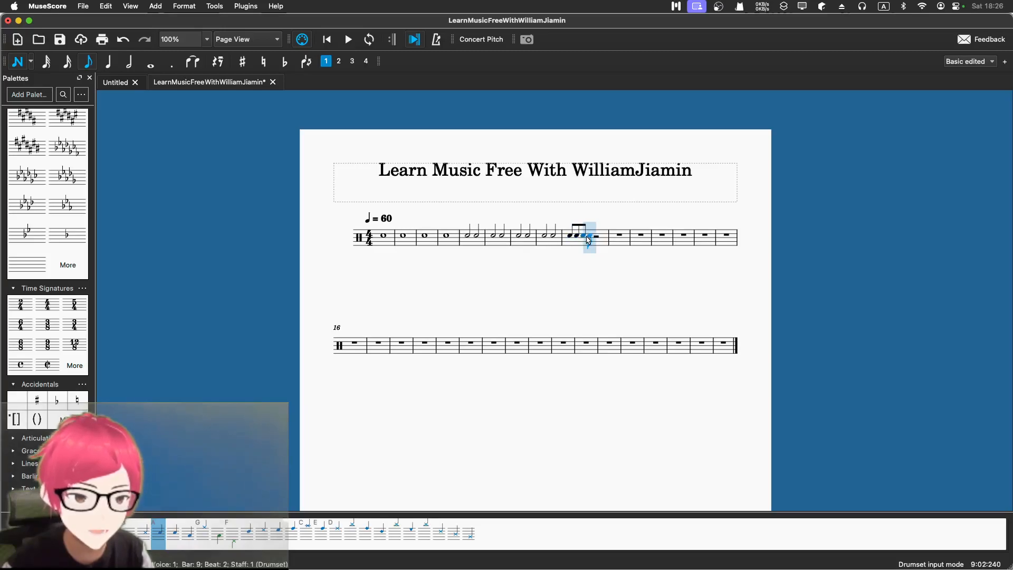
left_click(589, 239)
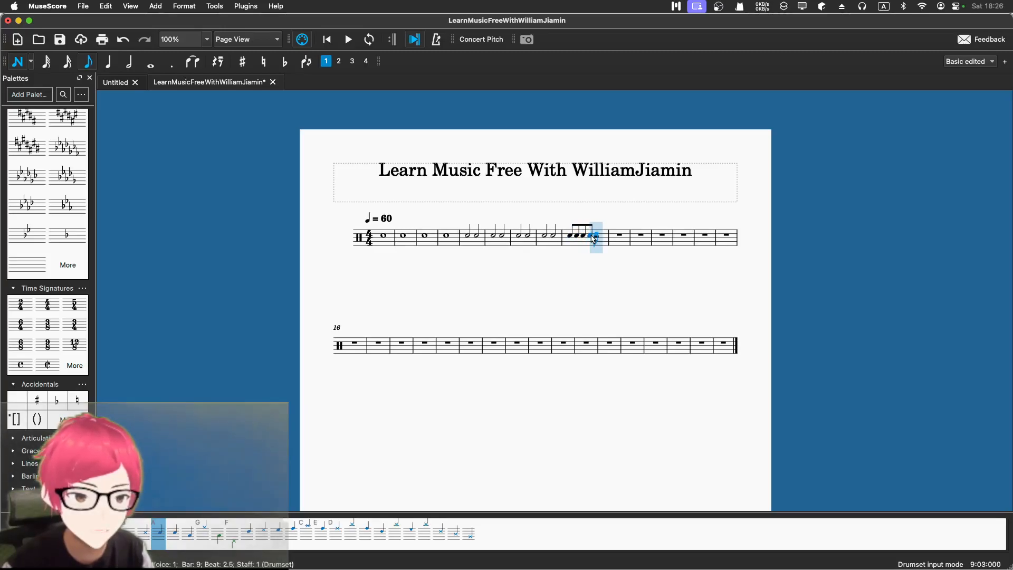
left_click(593, 240)
left_click(606, 238)
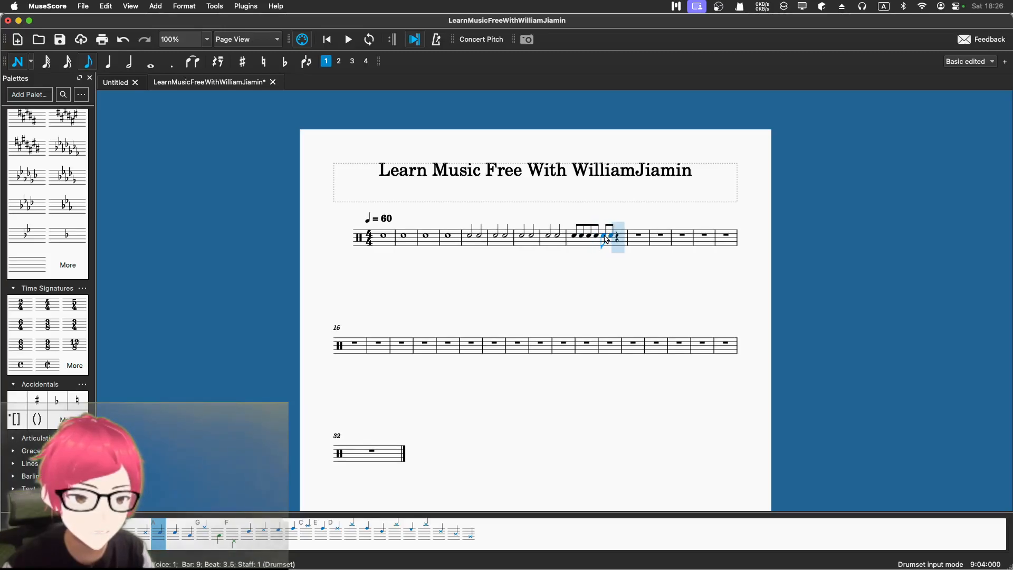
left_click(614, 239)
left_click(617, 240)
left_click(619, 241)
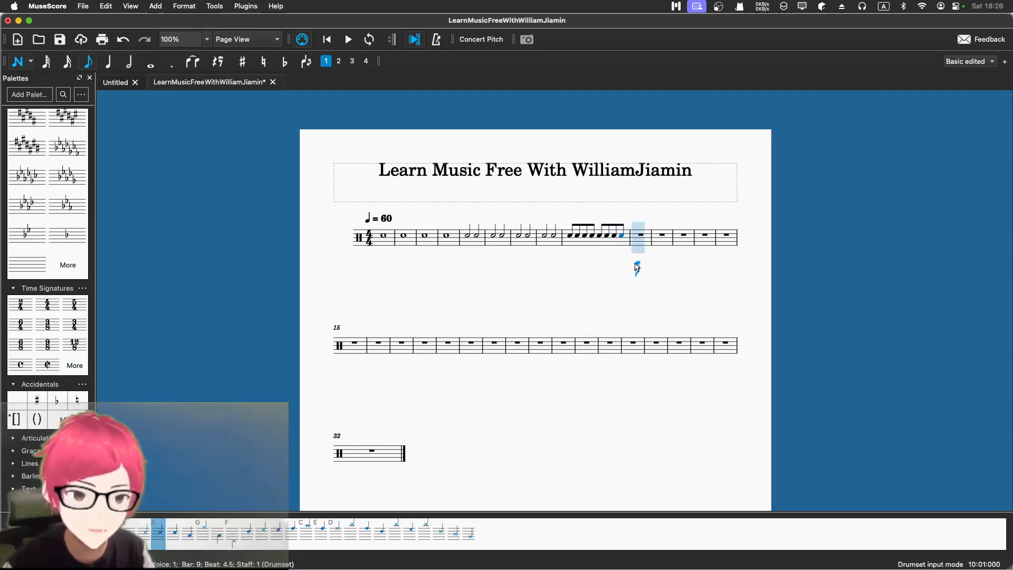
Leave note entry and play the eighth notes of measure 9 from its first note, then stop playback
left_click(331, 47)
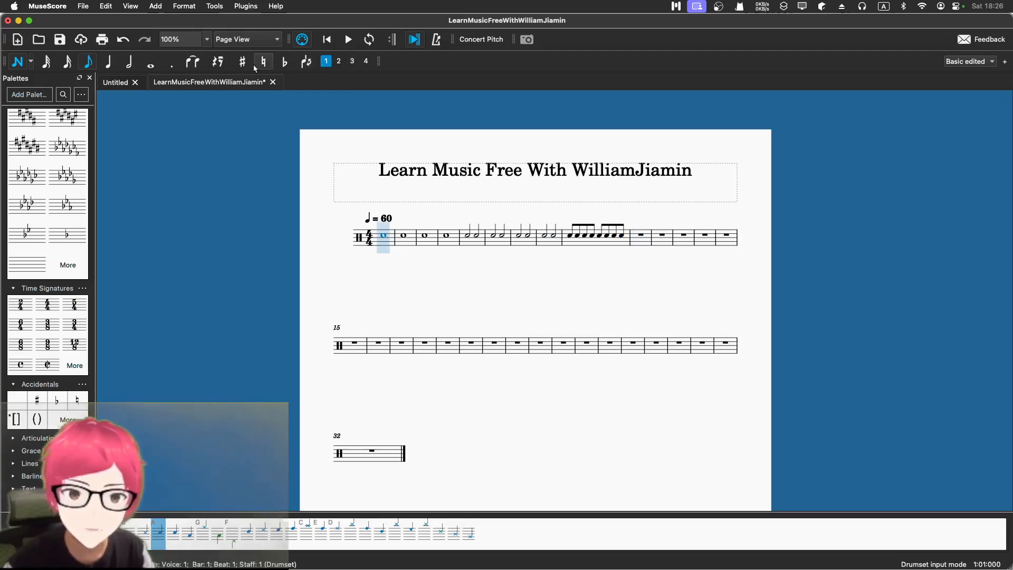
key("Escape")
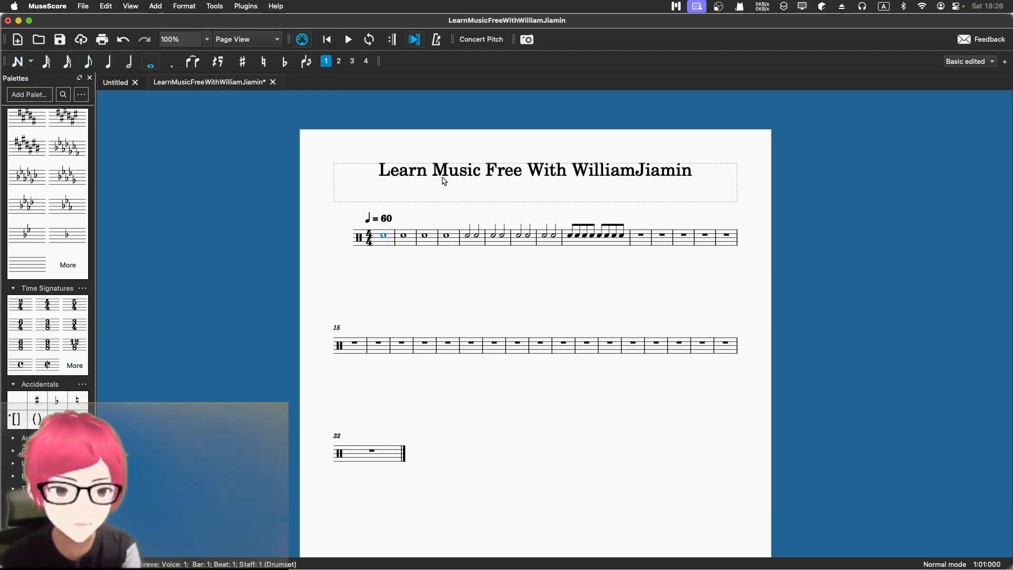
left_click(570, 237)
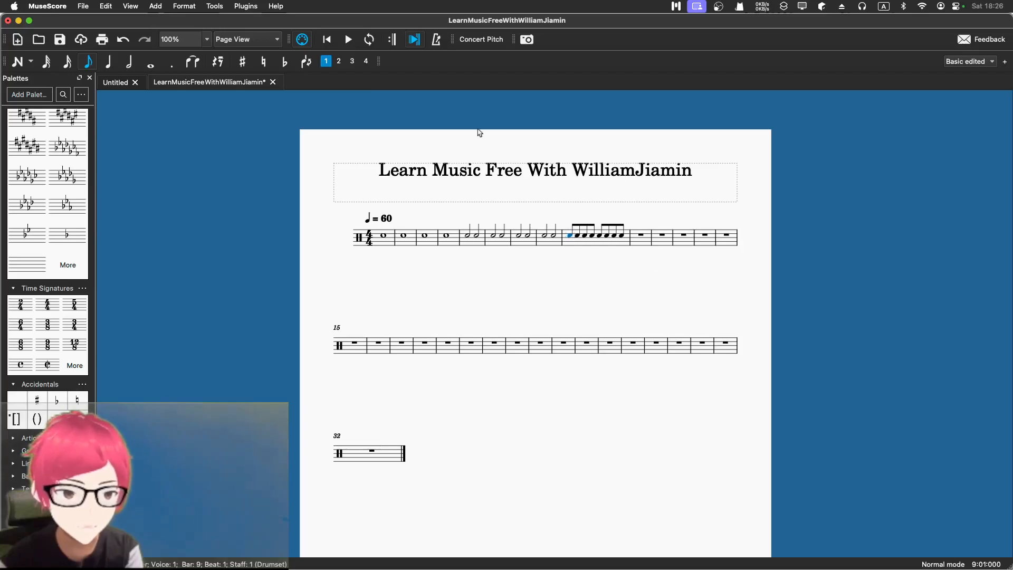
left_click(348, 40)
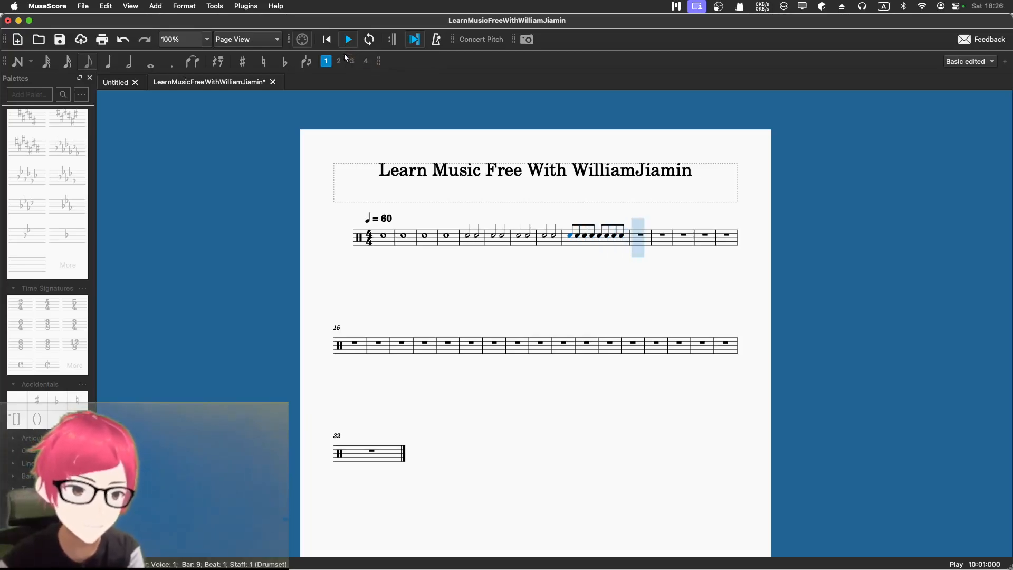
left_click(342, 42)
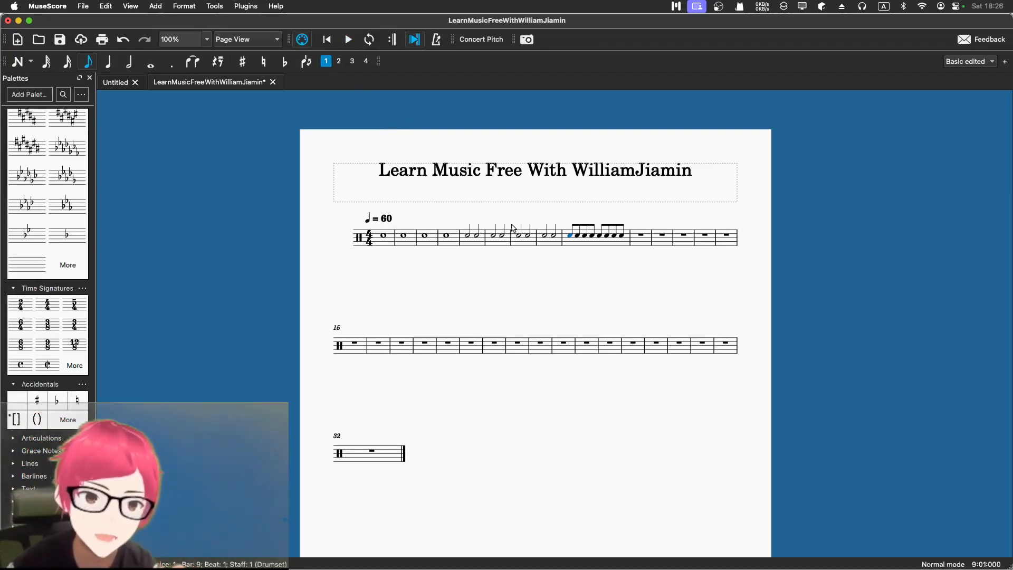
Play the score from the first whole note through measure 9 with the metronome turned on, then stop playback
left_click(385, 236)
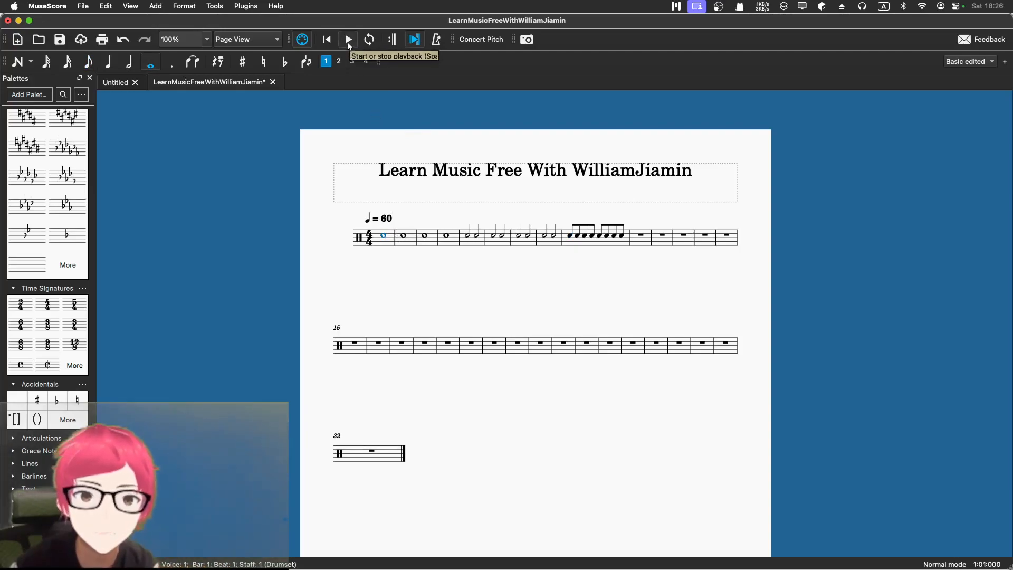
left_click(347, 43)
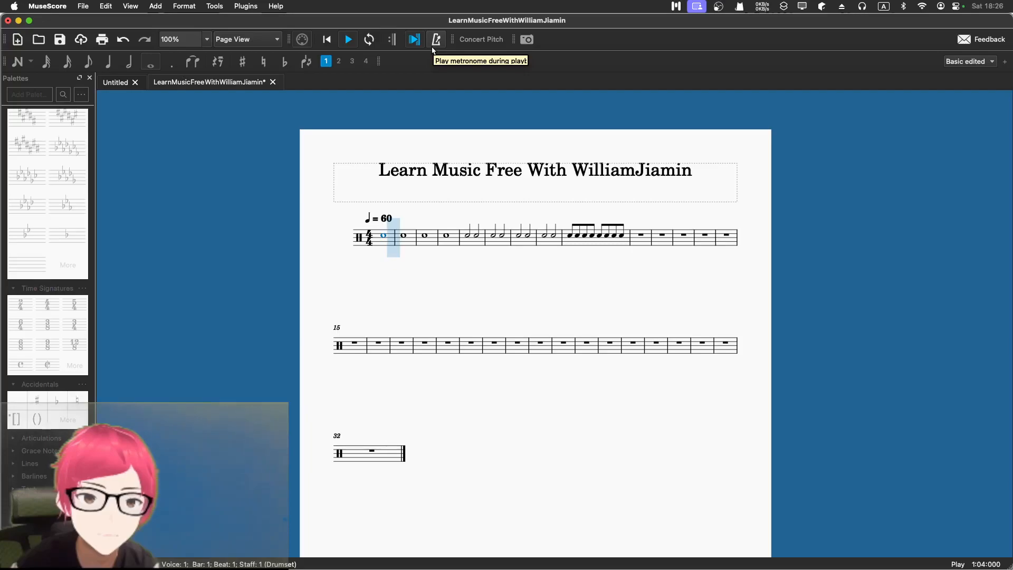
left_click(435, 44)
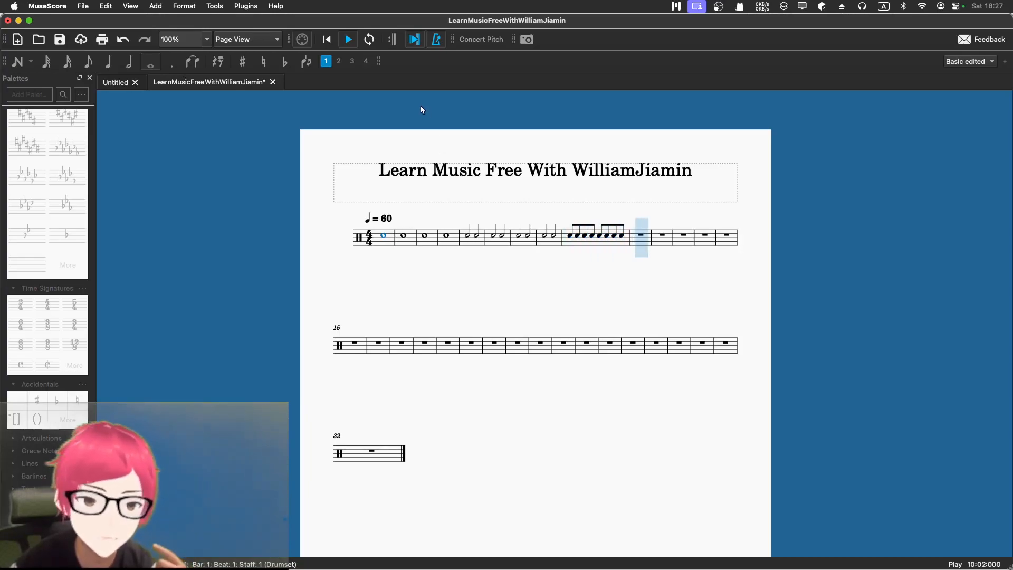
left_click(349, 39)
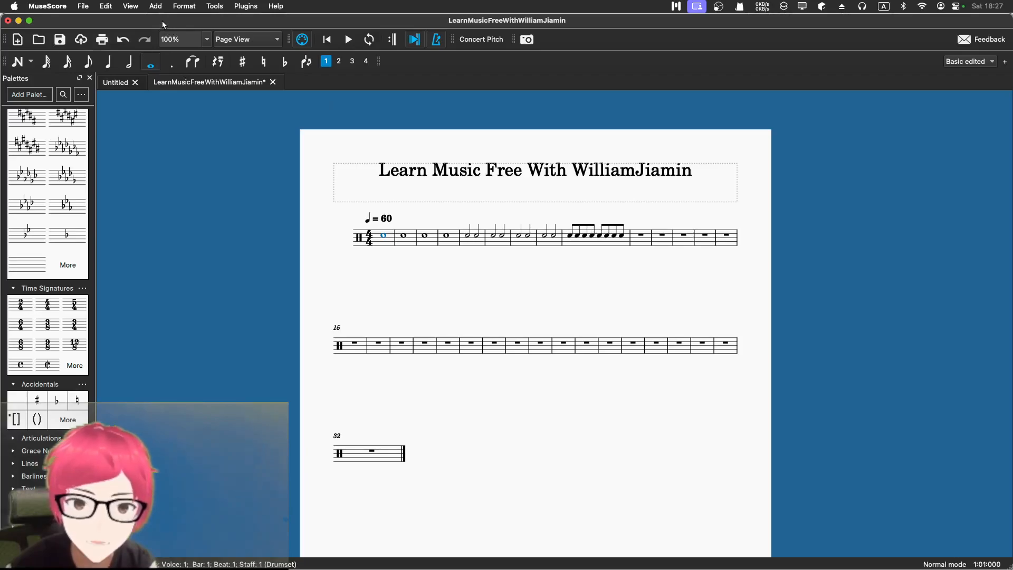
left_click(158, 6)
mouse_move(164, 23)
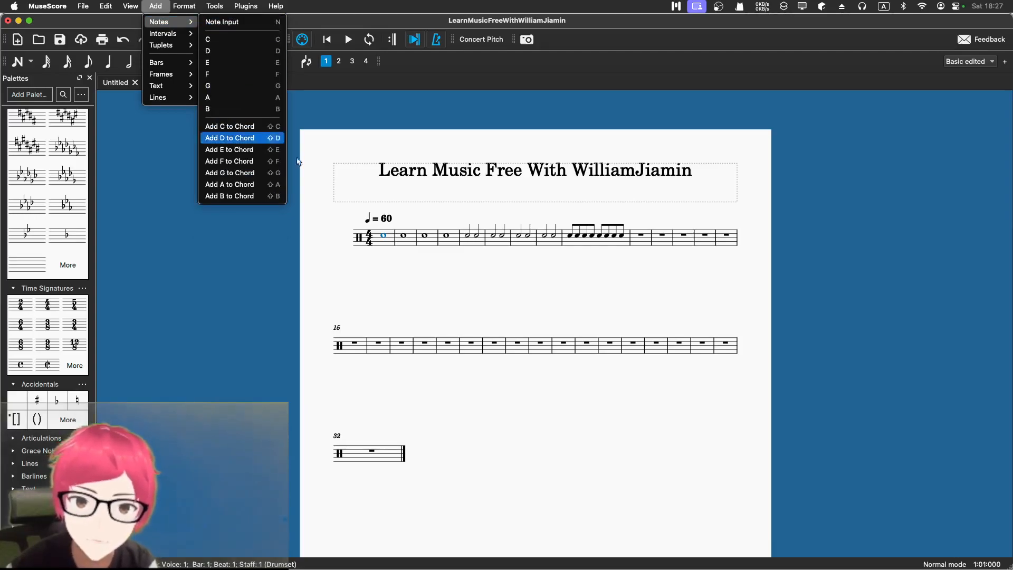
Select the empty measure 10 and start note entry there
left_click(636, 241)
left_click(636, 240)
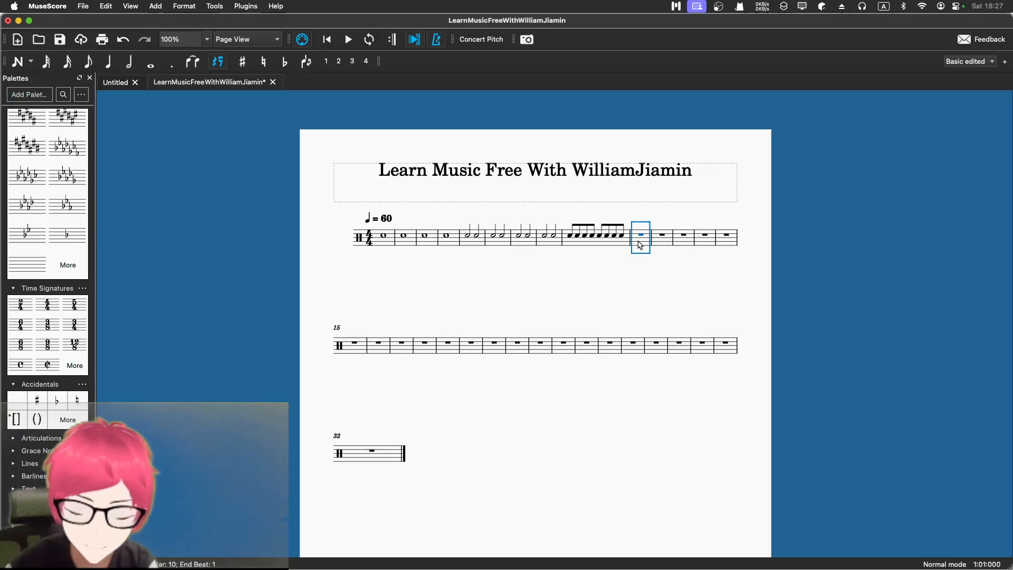
key("n")
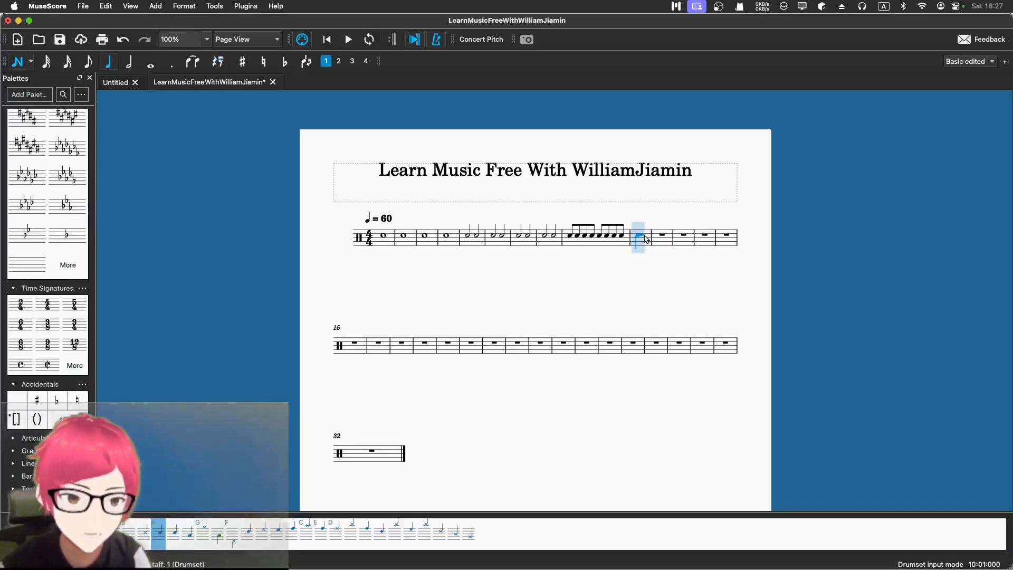
key("Return")
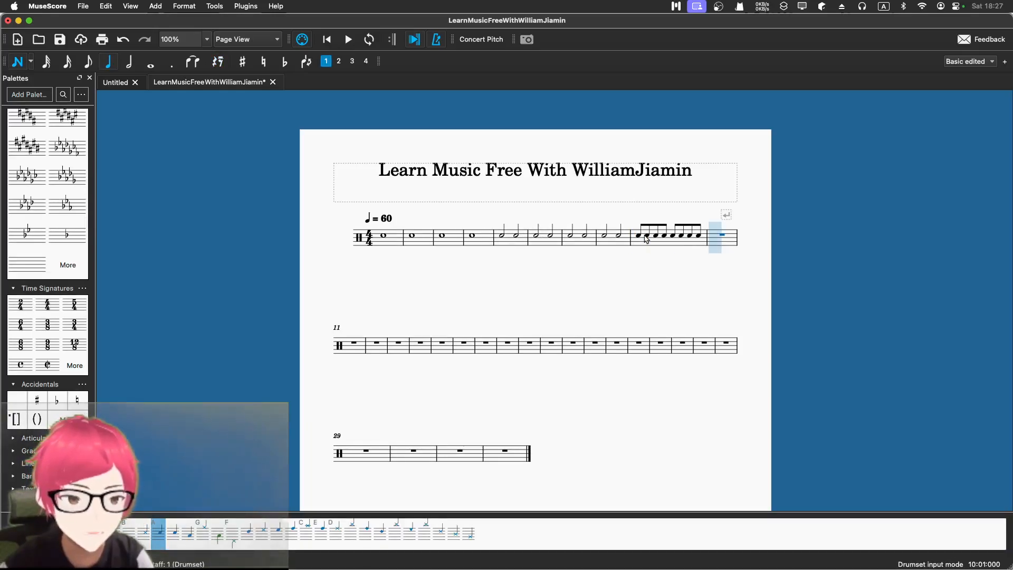
key("Return")
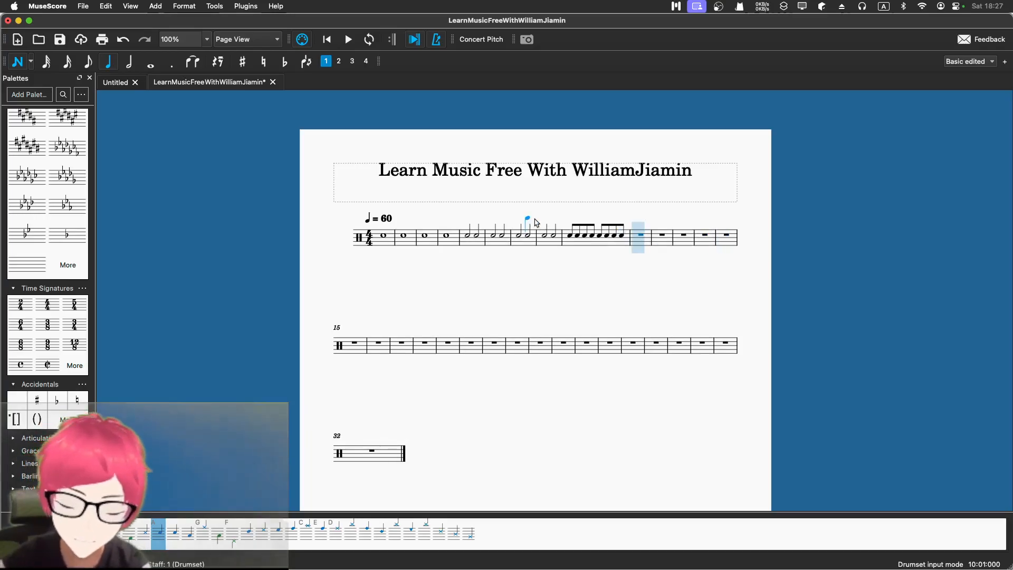
key("F6")
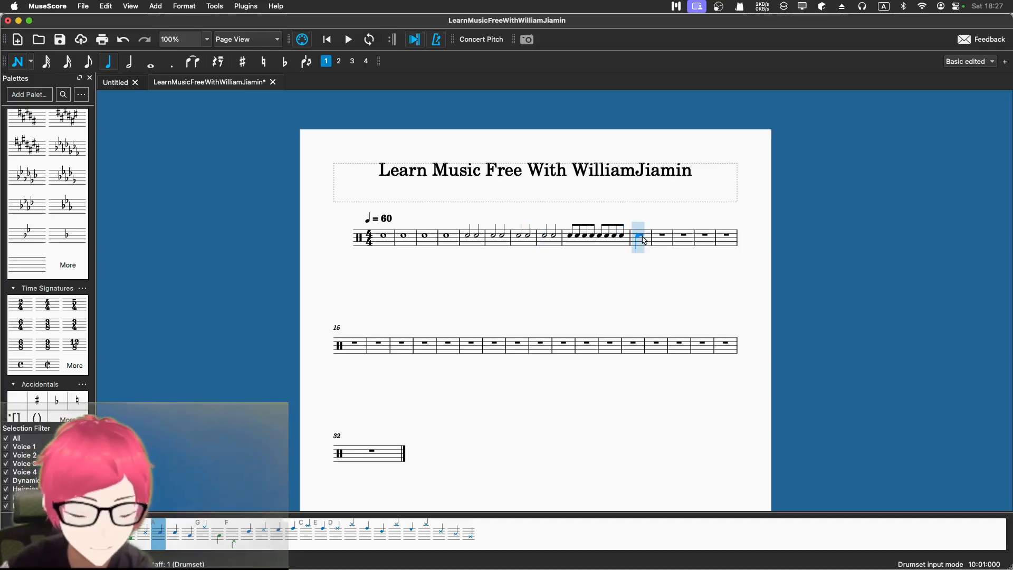
left_click(643, 240)
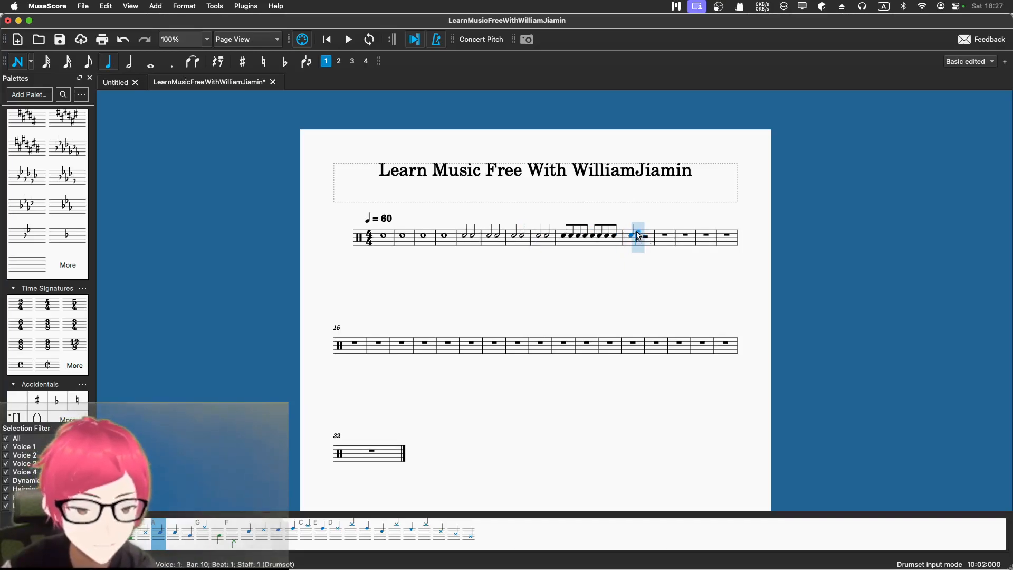
key("super+z")
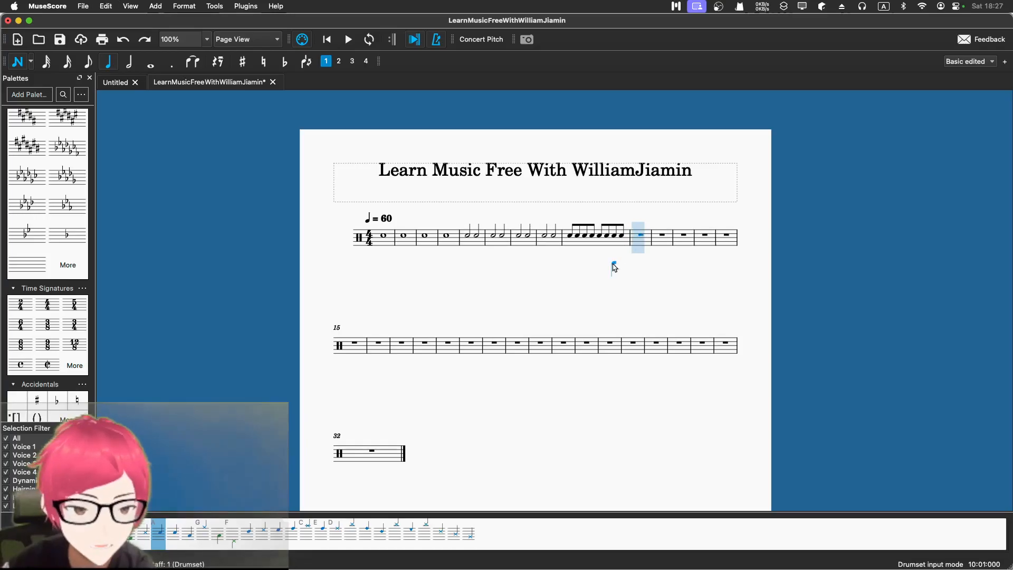
Fill measure 10 with eight eighth notes on the same staff position, and add an eighth note in measure 12
left_click(92, 67)
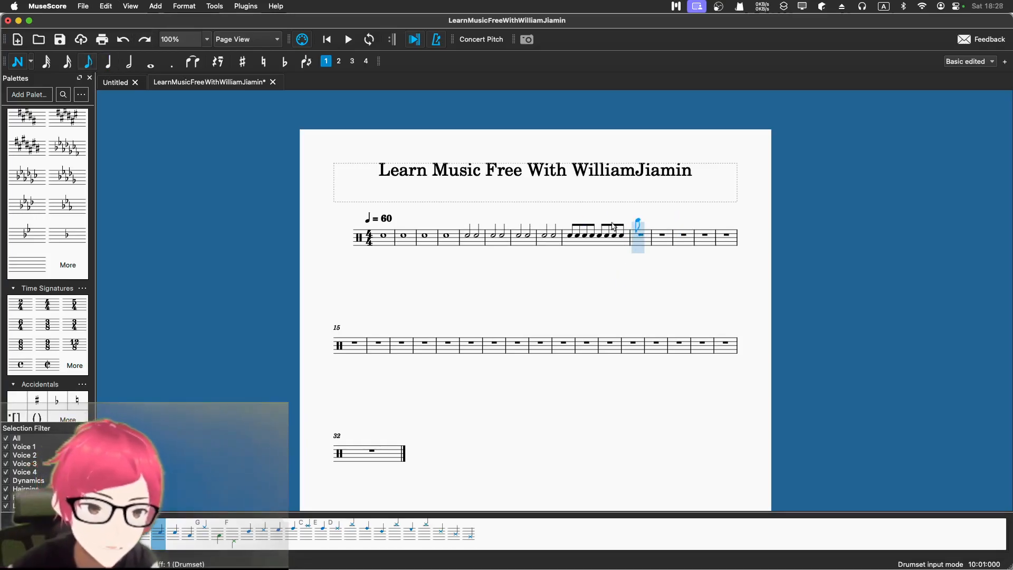
left_click(635, 239)
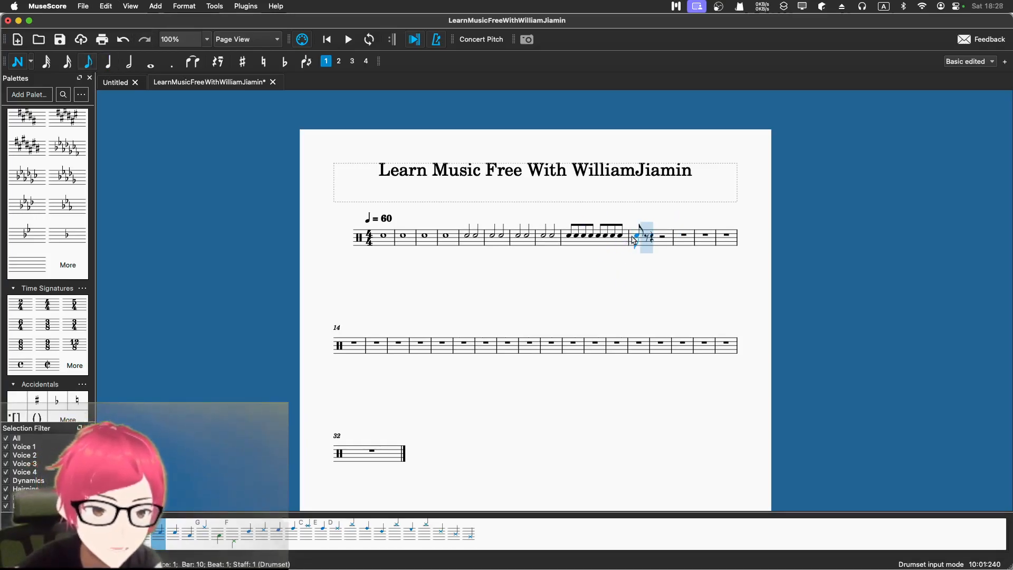
left_click(647, 239)
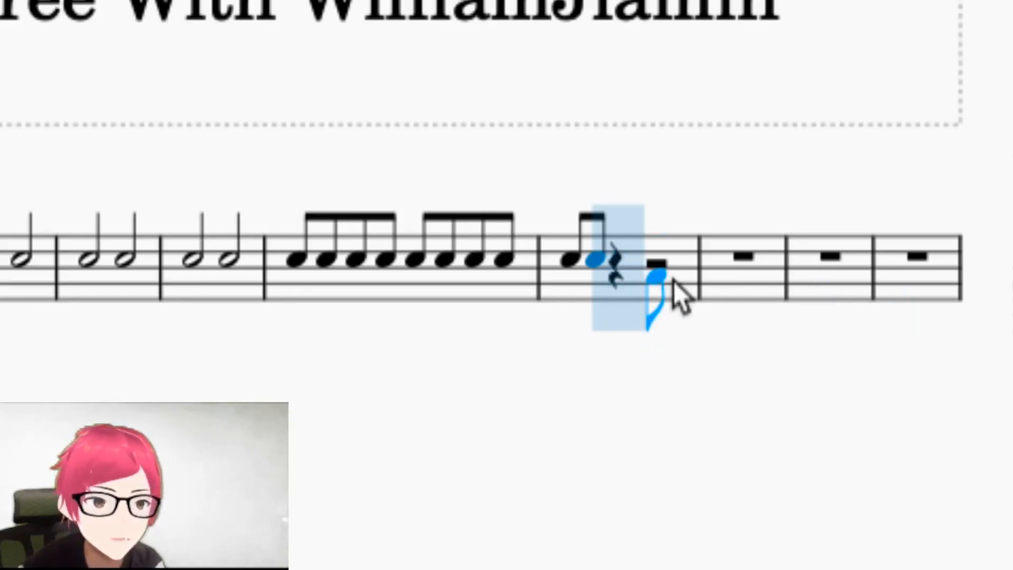
left_click(609, 261)
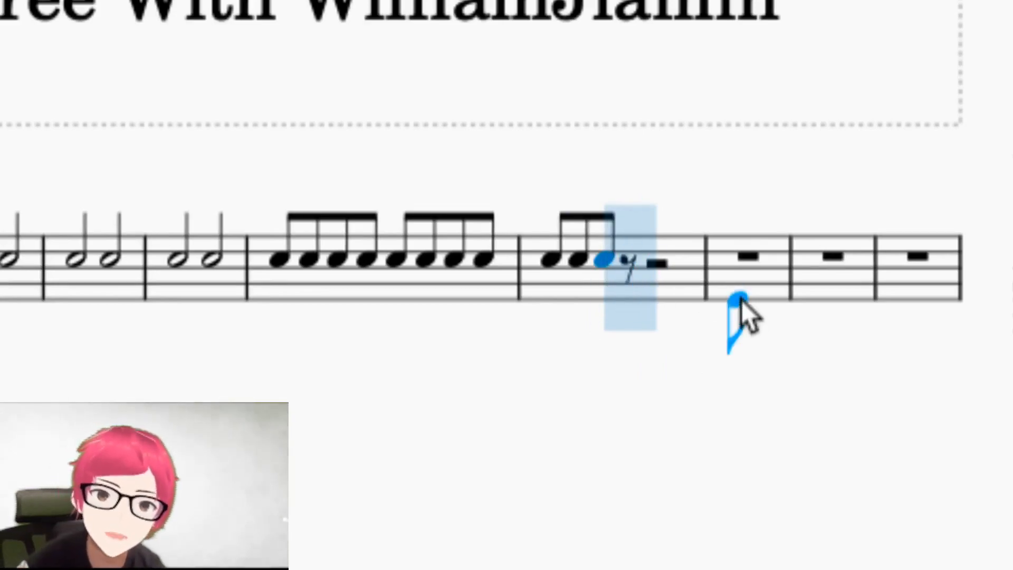
left_click(622, 261)
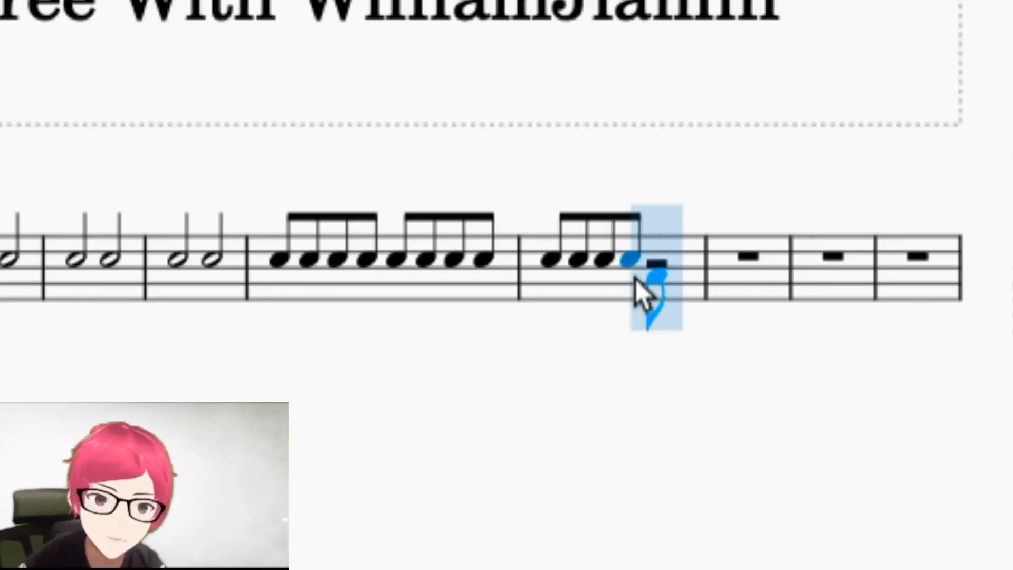
left_click(639, 264)
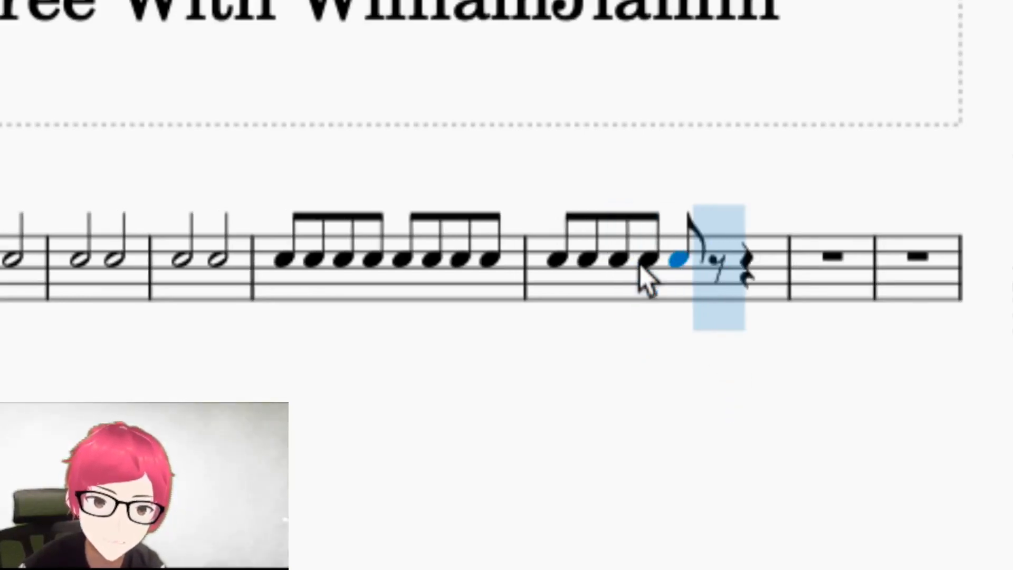
left_click(694, 262)
left_click(729, 262)
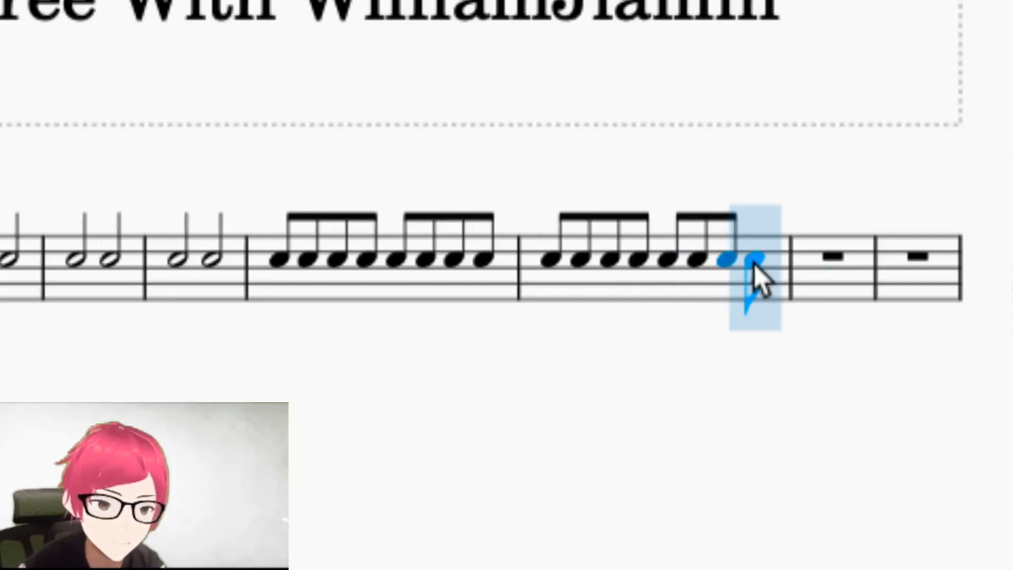
left_click(754, 261)
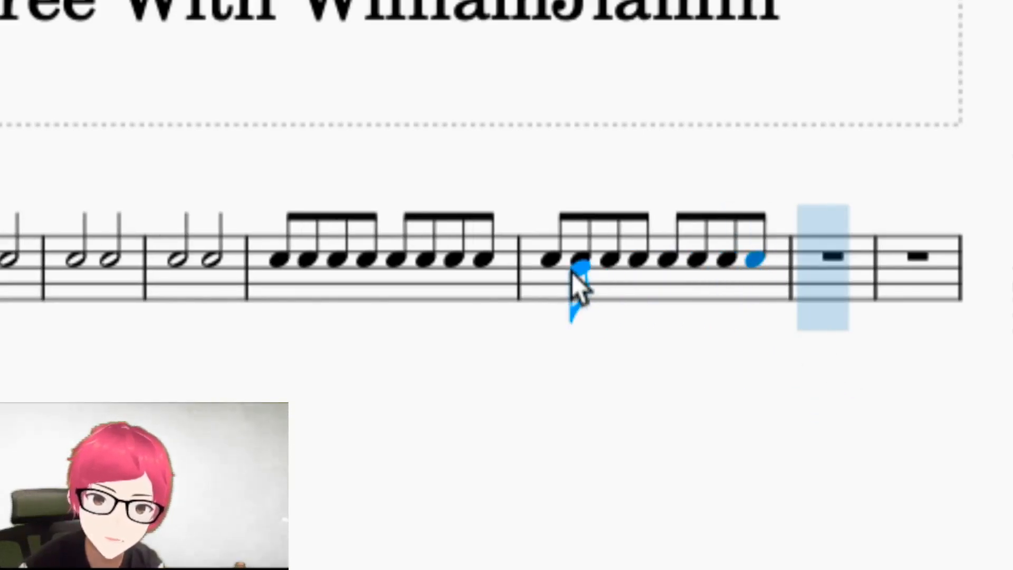
left_click(911, 264)
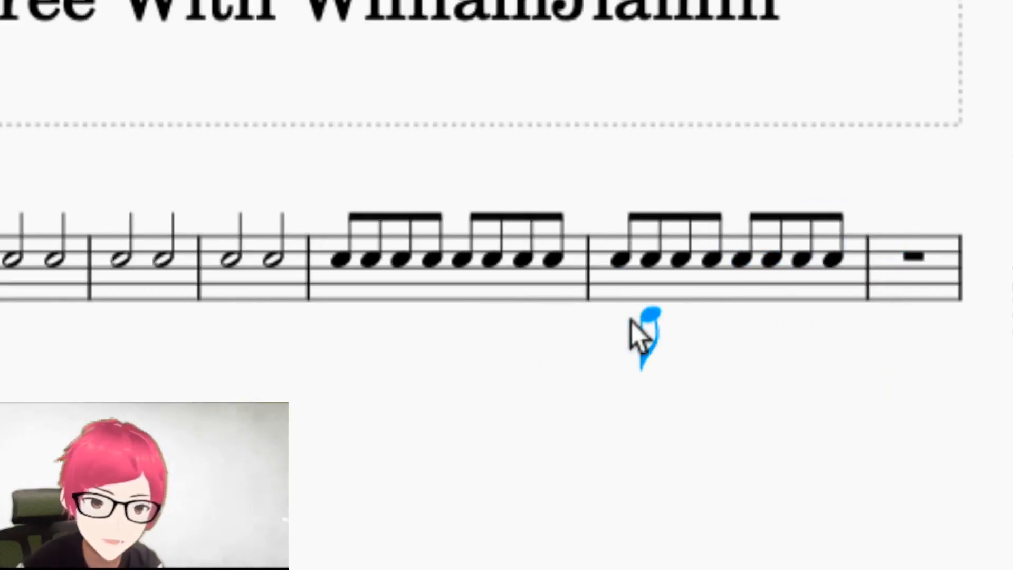
Undo the misplaced eighth note in measure 12 and fill measure 11 with eight eighth notes on the same staff position
key("ctrl+z")
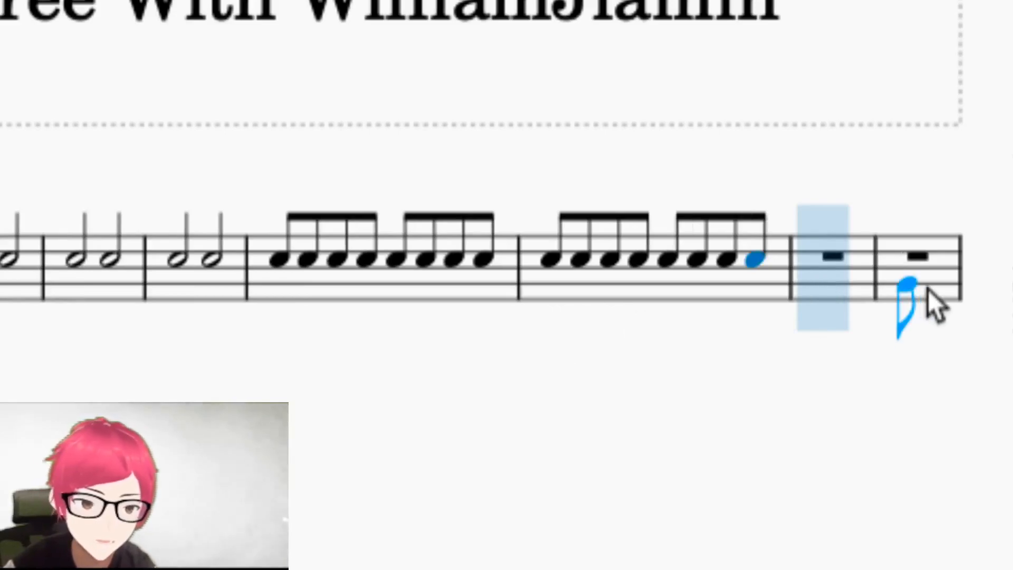
left_click(831, 264)
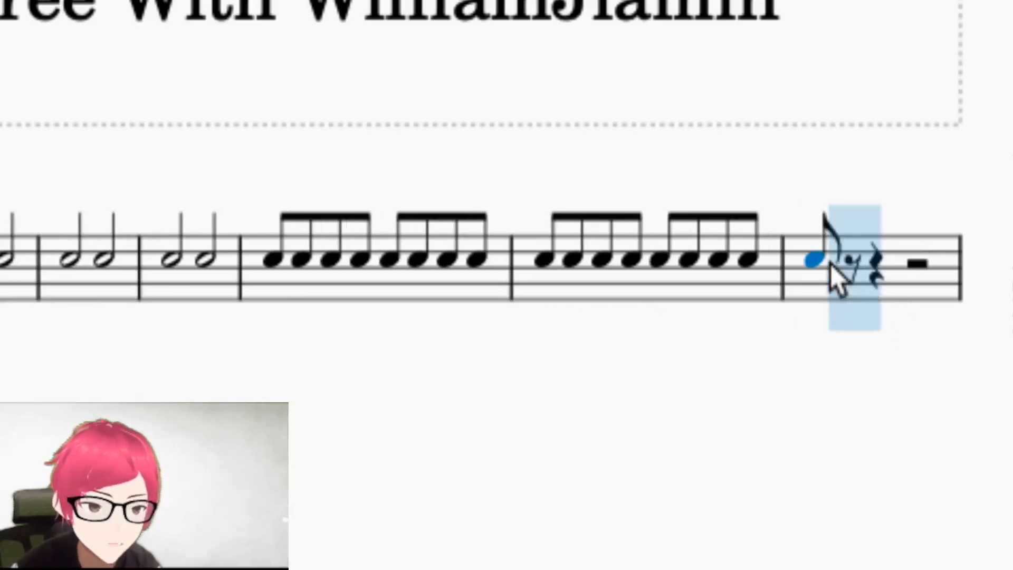
left_click(840, 264)
left_click(860, 262)
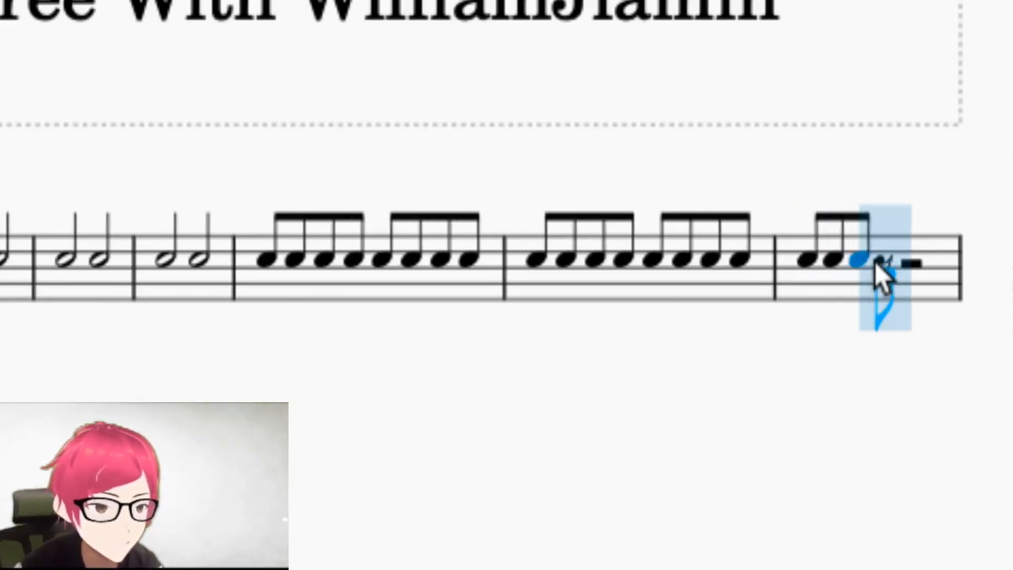
left_click(872, 260)
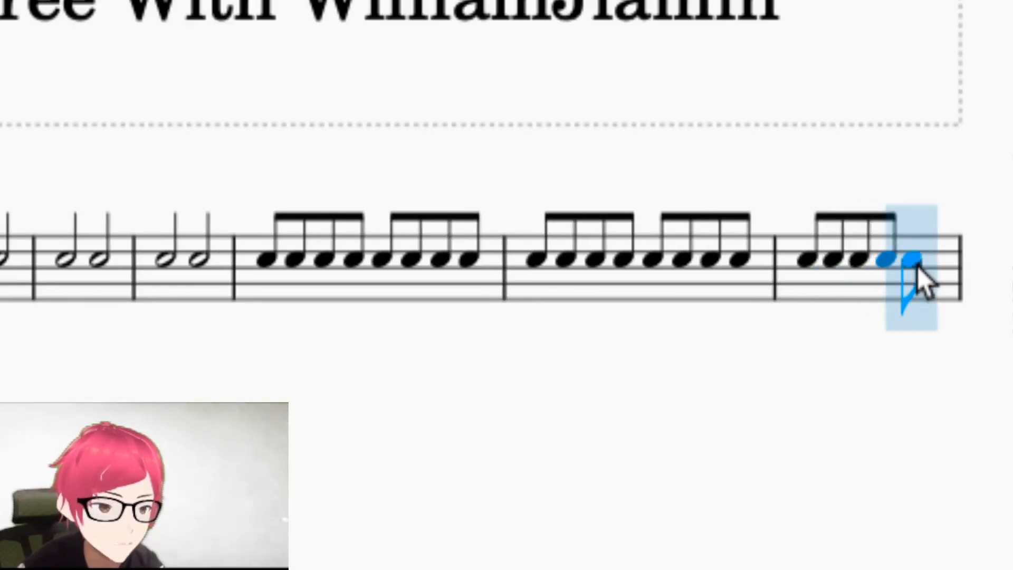
left_click(917, 265)
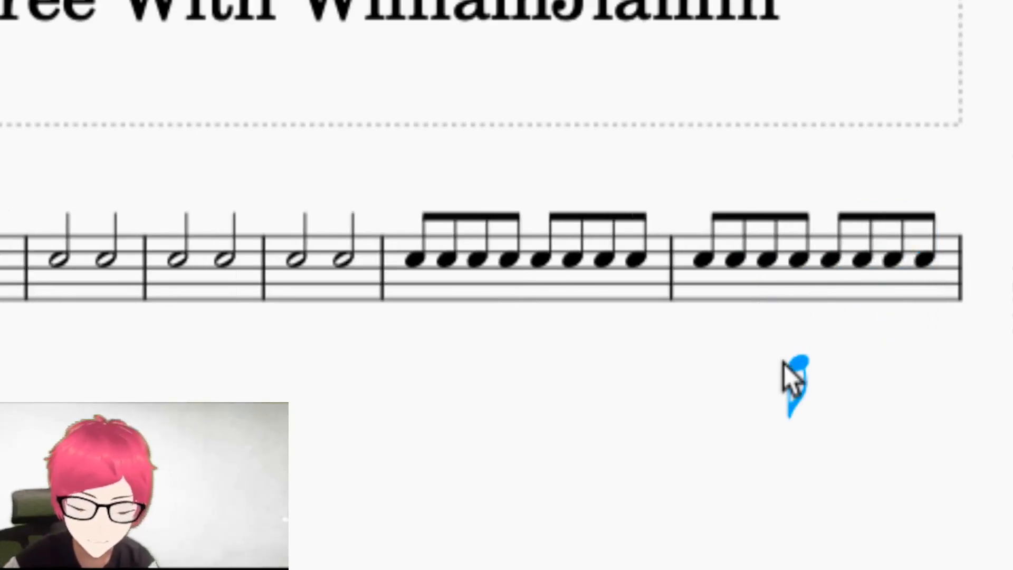
scroll(683, 307, "down", 1)
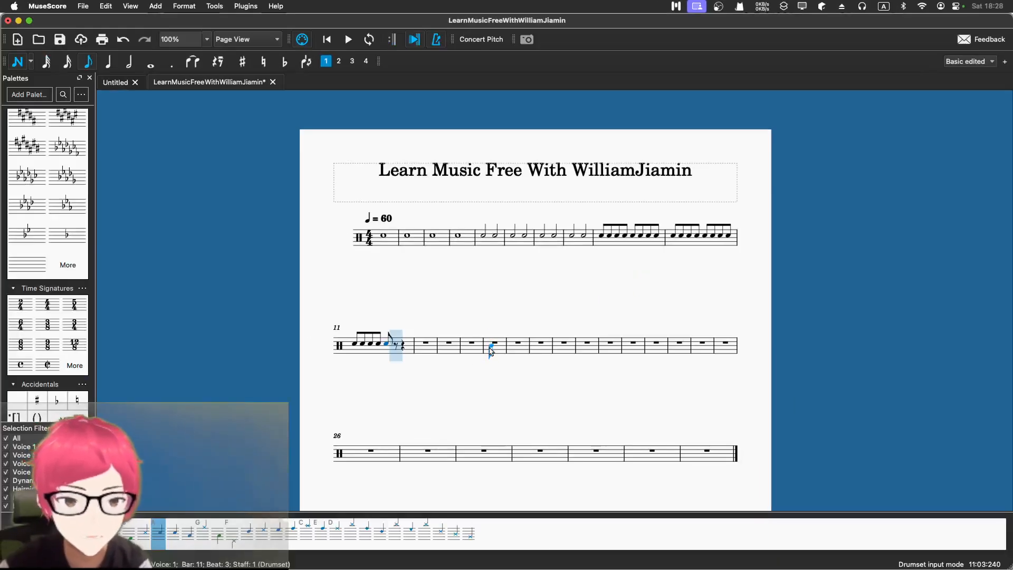
left_click(393, 348)
left_click(397, 348)
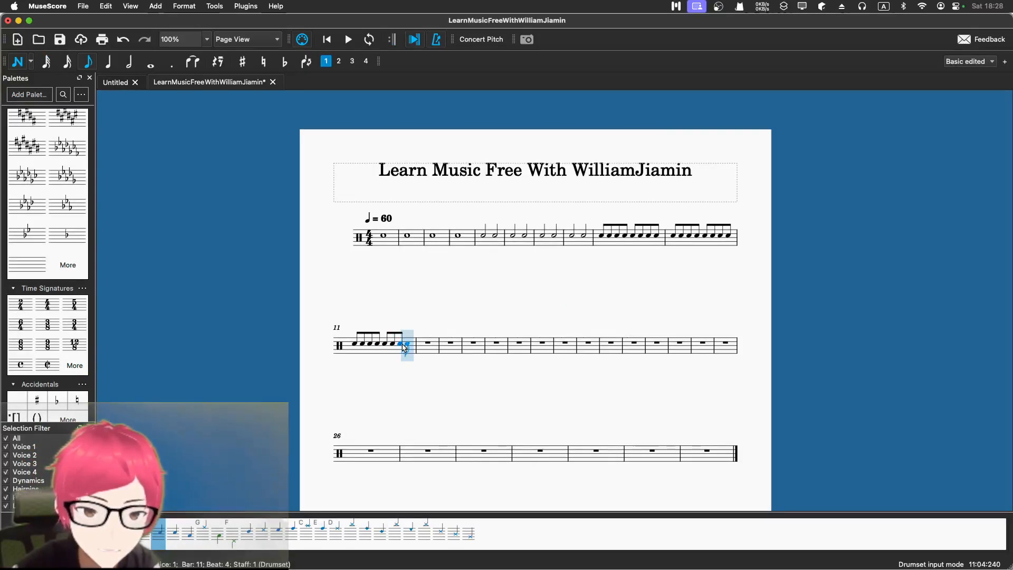
left_click(404, 347)
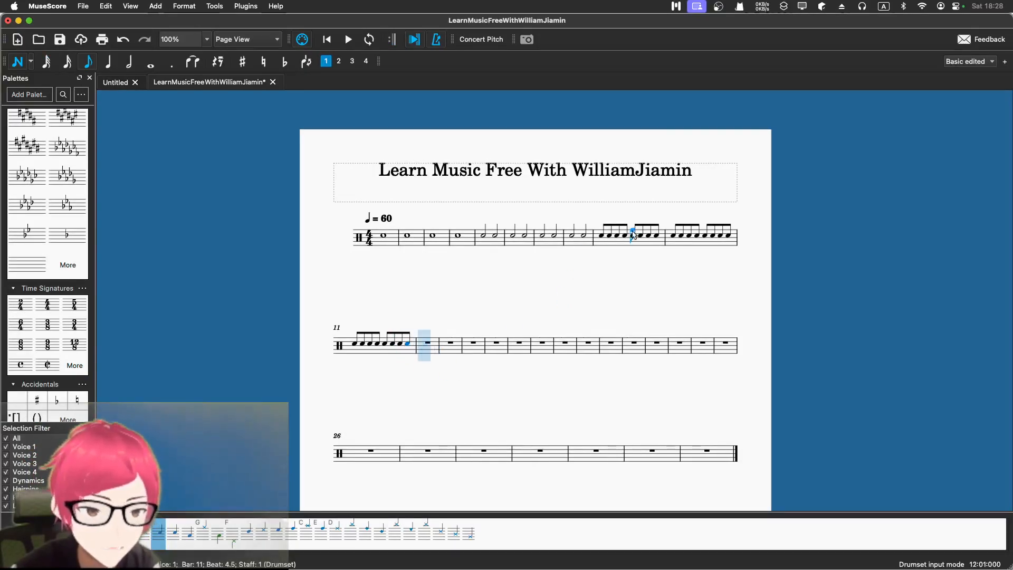
Fill measure 12 with eight eighth notes on the same staff position as measure 11
left_click(429, 344)
left_click(432, 345)
left_click(447, 345)
left_click(456, 346)
left_click(461, 346)
left_click(469, 346)
left_click(440, 345)
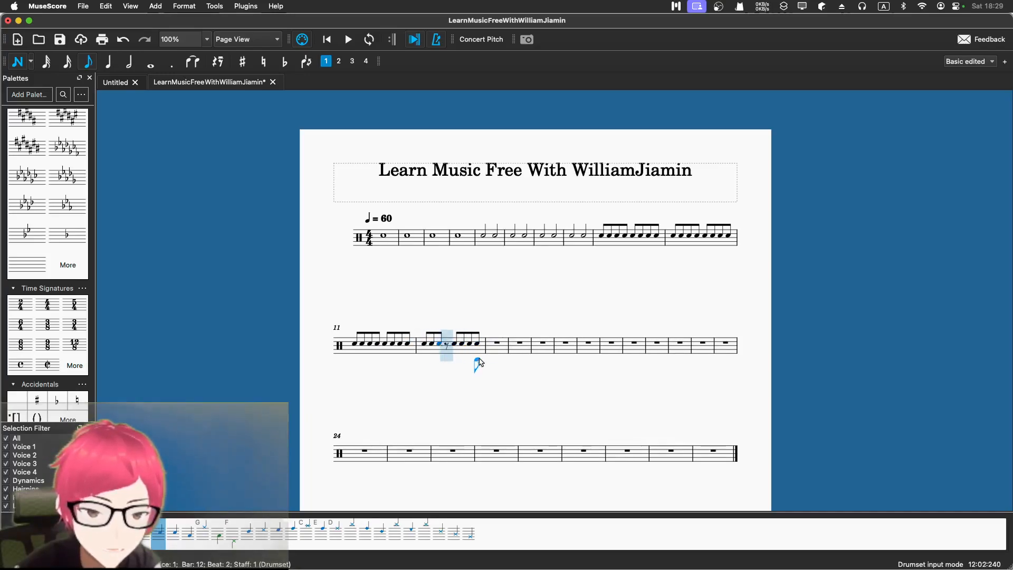
left_click(447, 346)
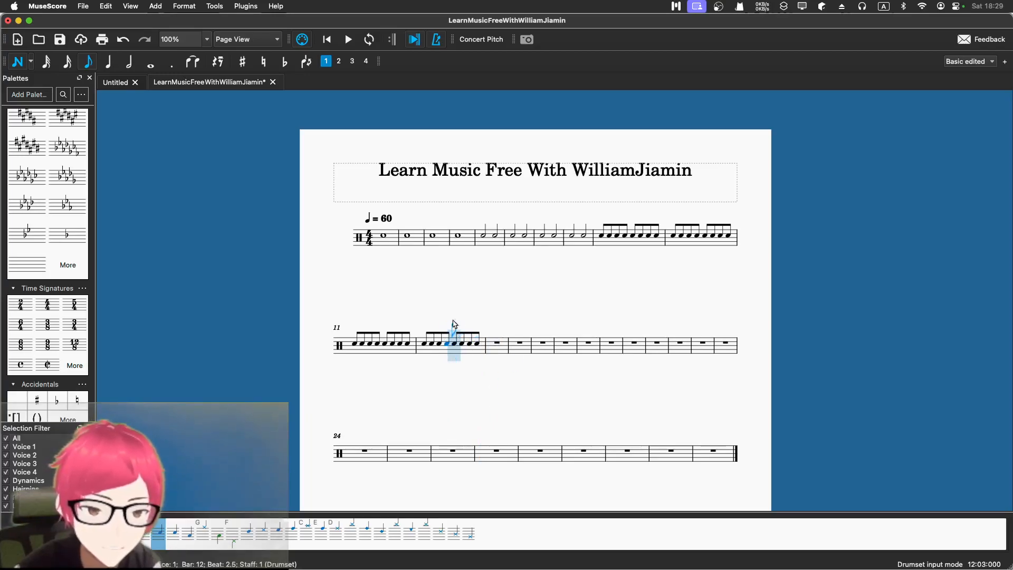
Return to the beginning of the score and play the whole notes with the metronome, then stop playback
left_click(330, 46)
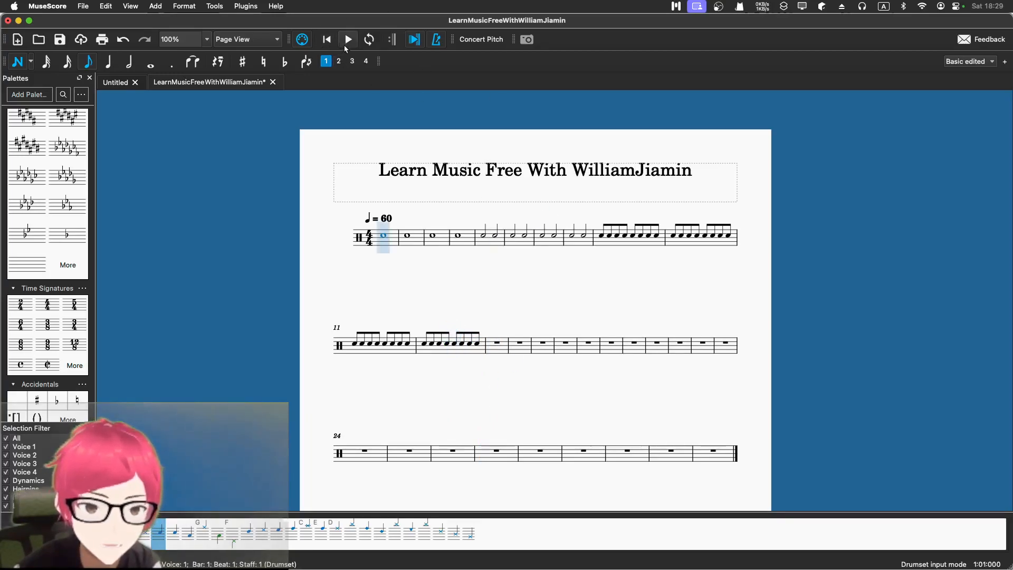
left_click(347, 44)
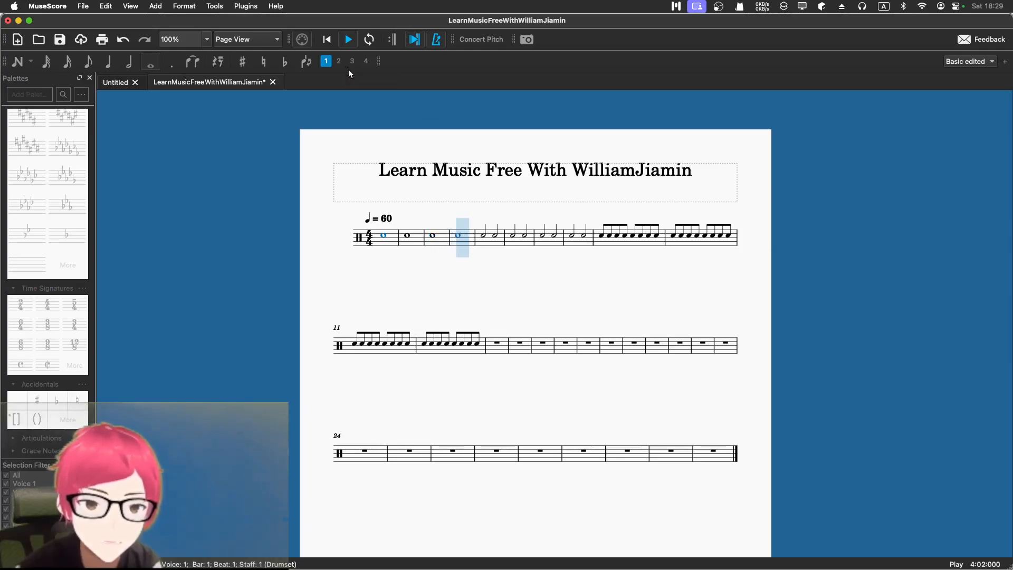
left_click(348, 39)
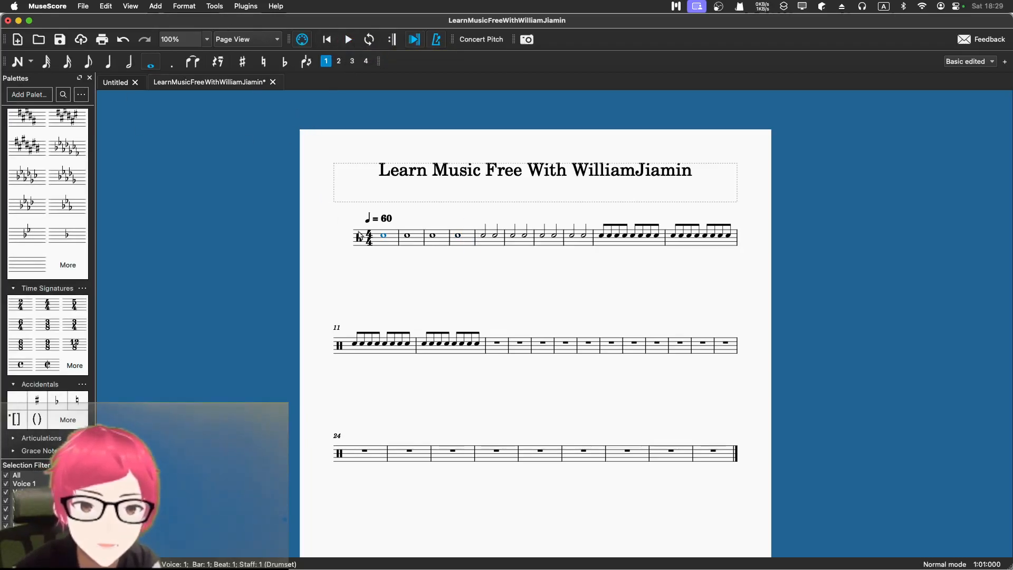
Change the tempo marking above measure 1 to 120 beats per minute
double_click(386, 218)
type("120")
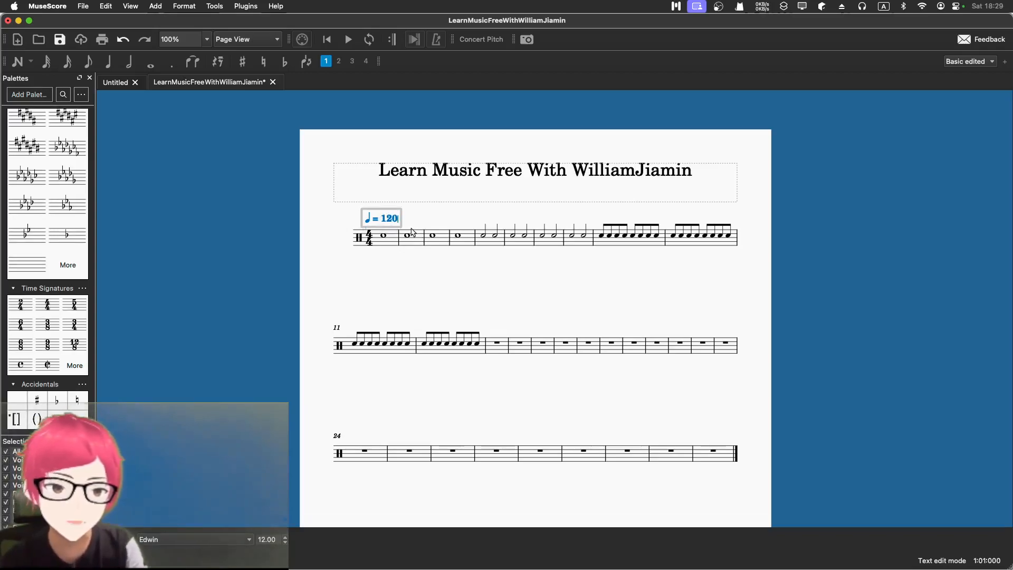
left_click(269, 223)
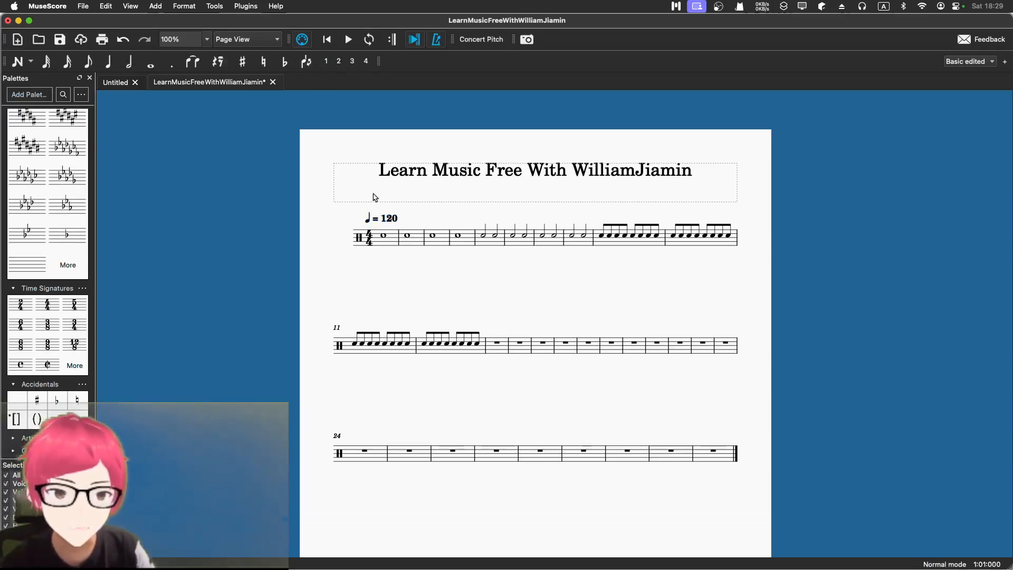
Play the score from the first whole note through the last eighth notes in measure 12, then stop playback
left_click(384, 237)
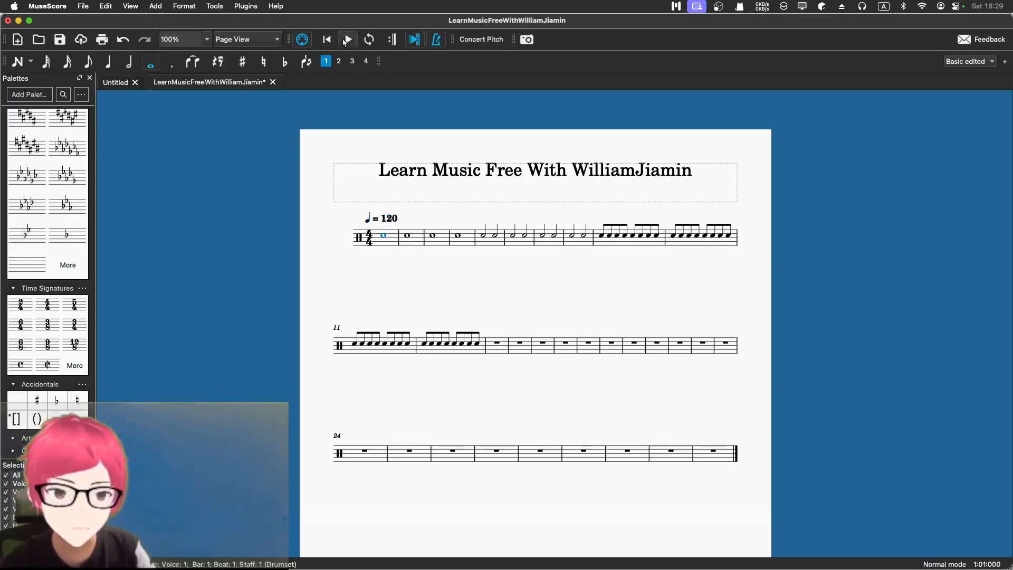
left_click(345, 40)
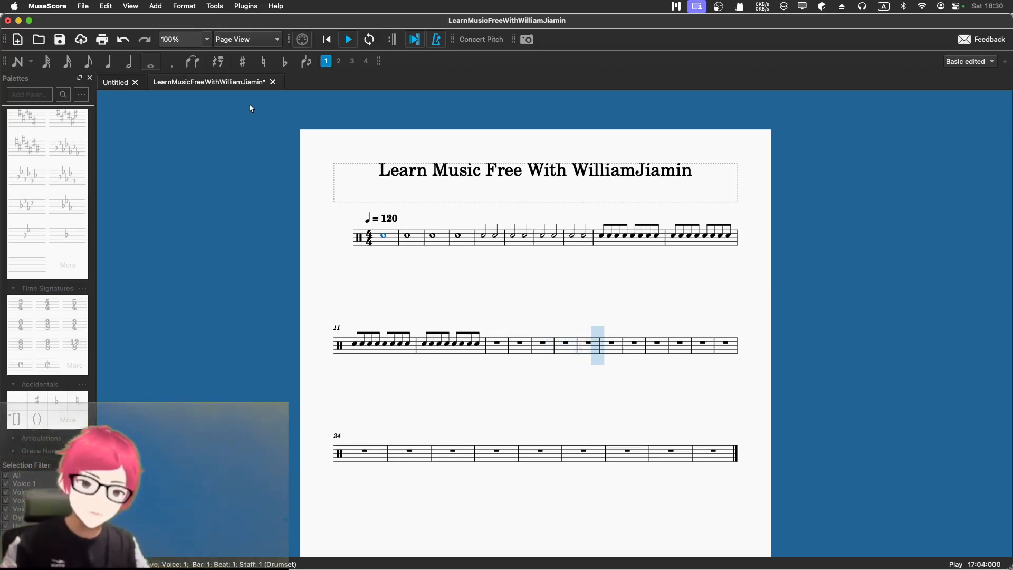
left_click(354, 43)
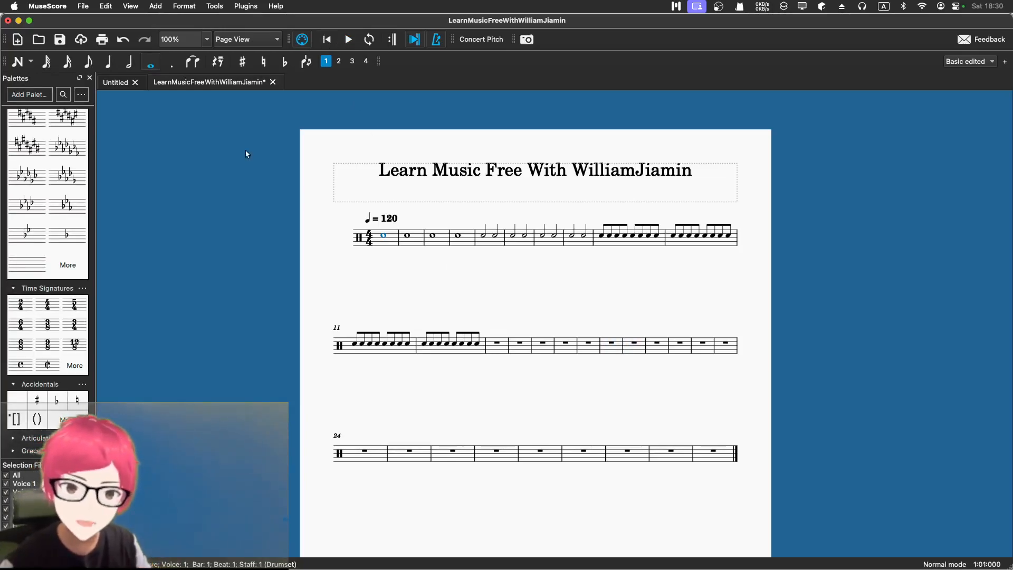
Change the first note of measure 1 to a sixteenth note, then try that duration on empty measure 13 and undo it
left_click(66, 63)
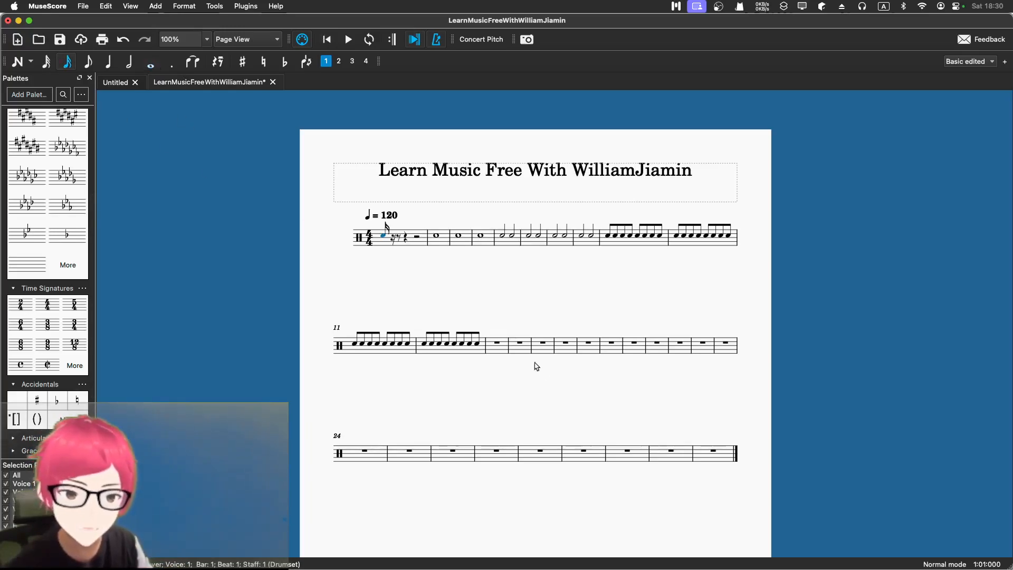
left_click(496, 346)
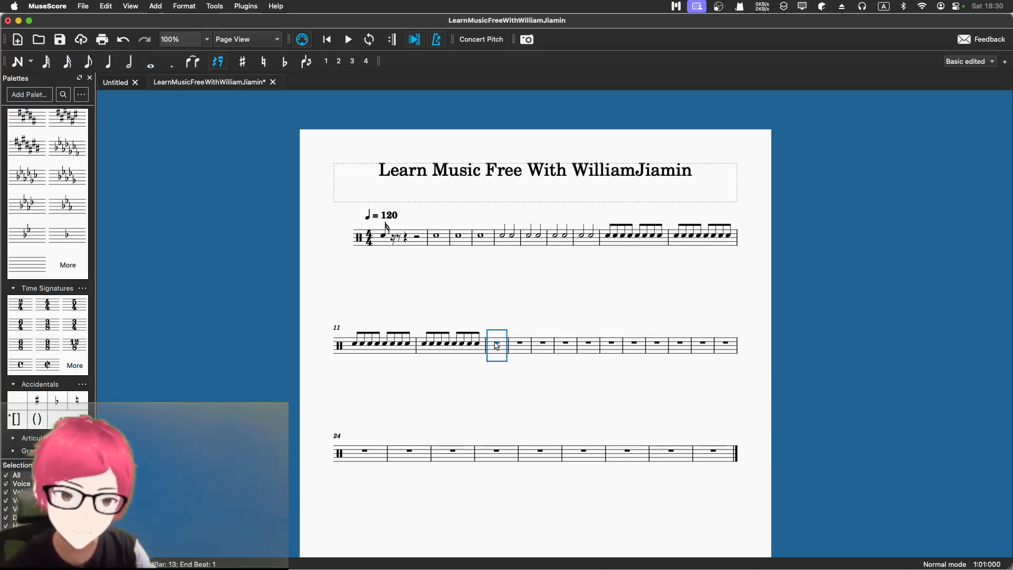
left_click(70, 62)
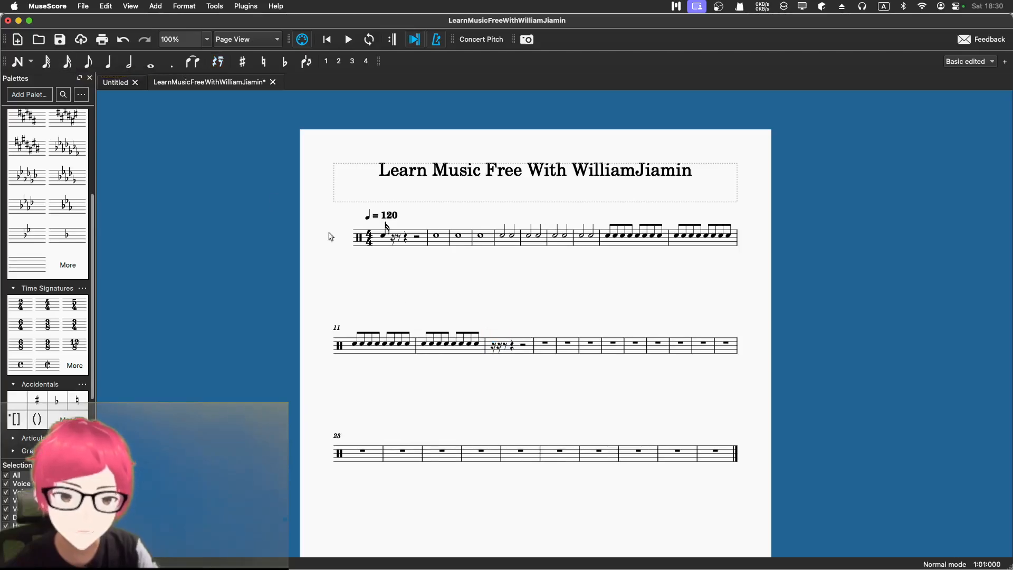
key("super+z")
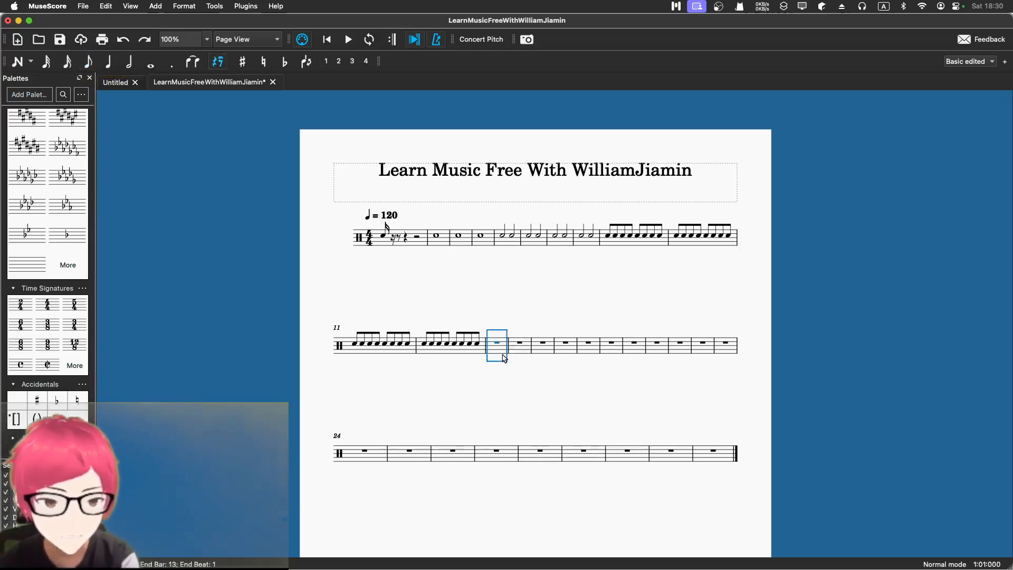
Start note entry in measure 13 and fill it with sixteen sixteenth notes on the same staff position as before
key("n")
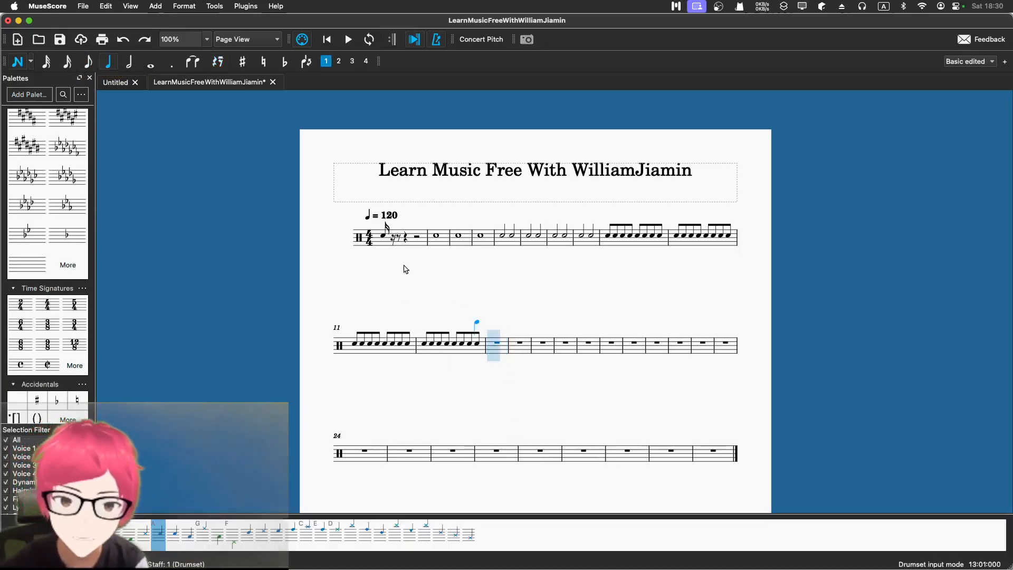
left_click(68, 61)
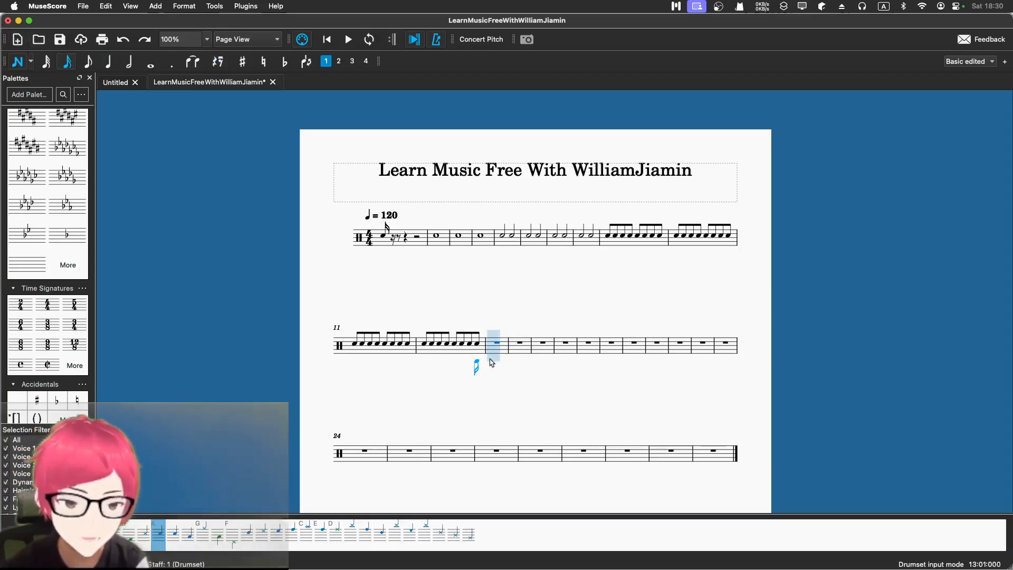
left_click(492, 343)
left_click(499, 348)
left_click(505, 348)
left_click(510, 348)
left_click(513, 346)
left_click(519, 346)
left_click(525, 346)
left_click(530, 346)
left_click(537, 346)
left_click(543, 346)
left_click(551, 347)
left_click(557, 346)
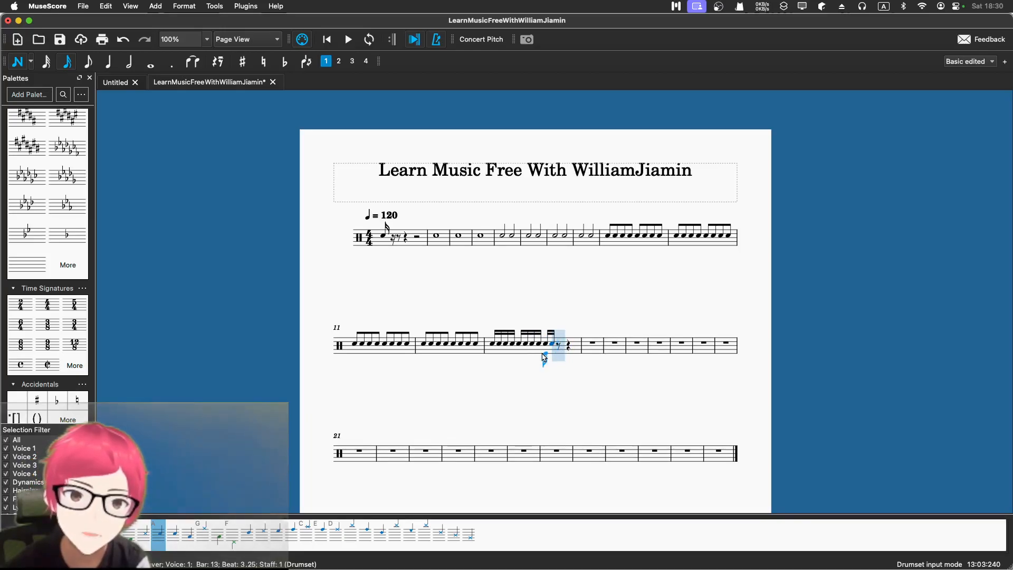
left_click(563, 343)
left_click(578, 343)
left_click(596, 342)
left_click(576, 345)
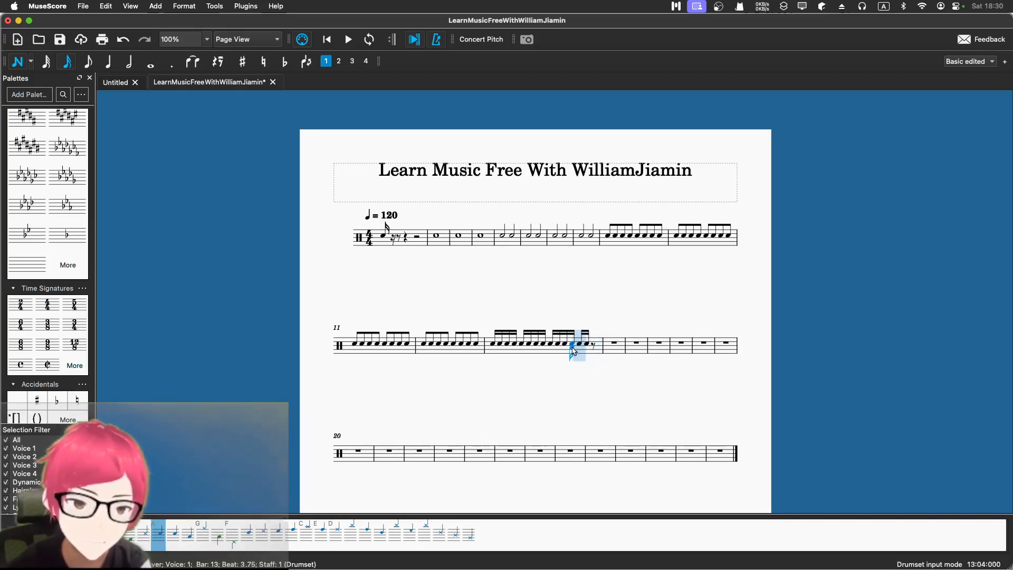
left_click(581, 344)
left_click(594, 345)
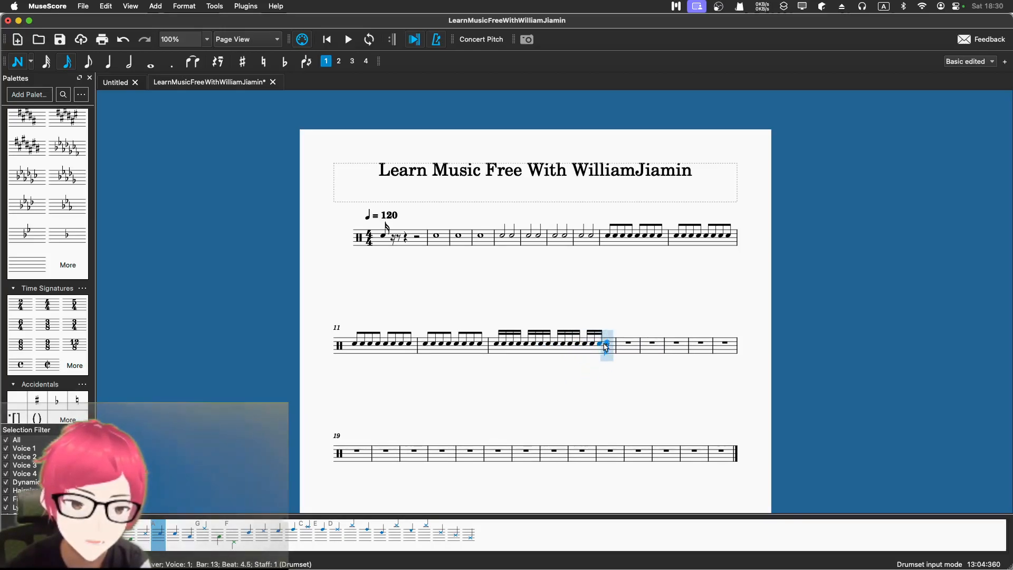
left_click(607, 346)
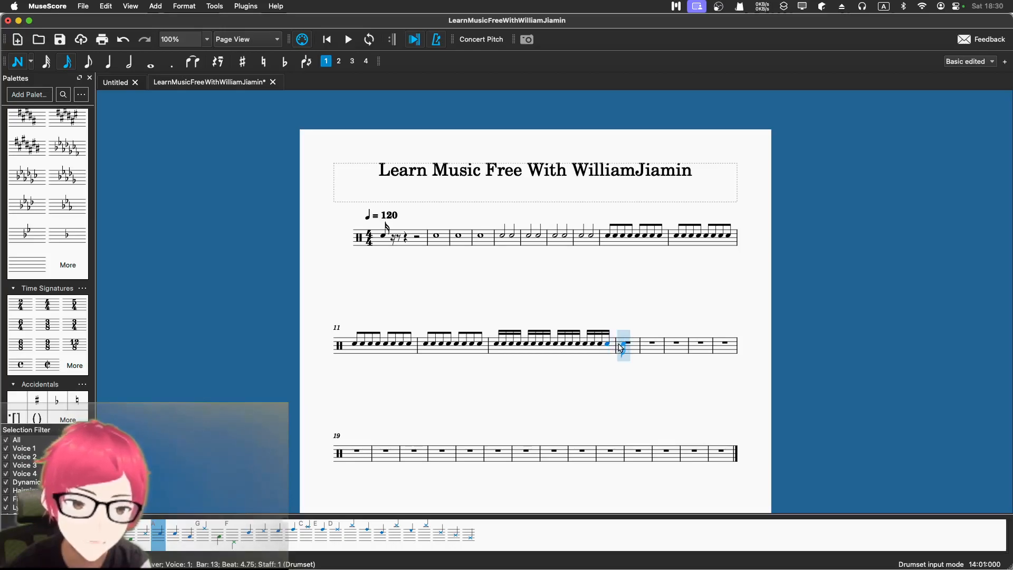
Fill measure 14 with sixteen sixteenth notes on the same staff position
left_click(623, 345)
left_click(634, 346)
left_click(645, 346)
left_click(648, 345)
left_click(647, 346)
left_click(654, 346)
left_click(661, 346)
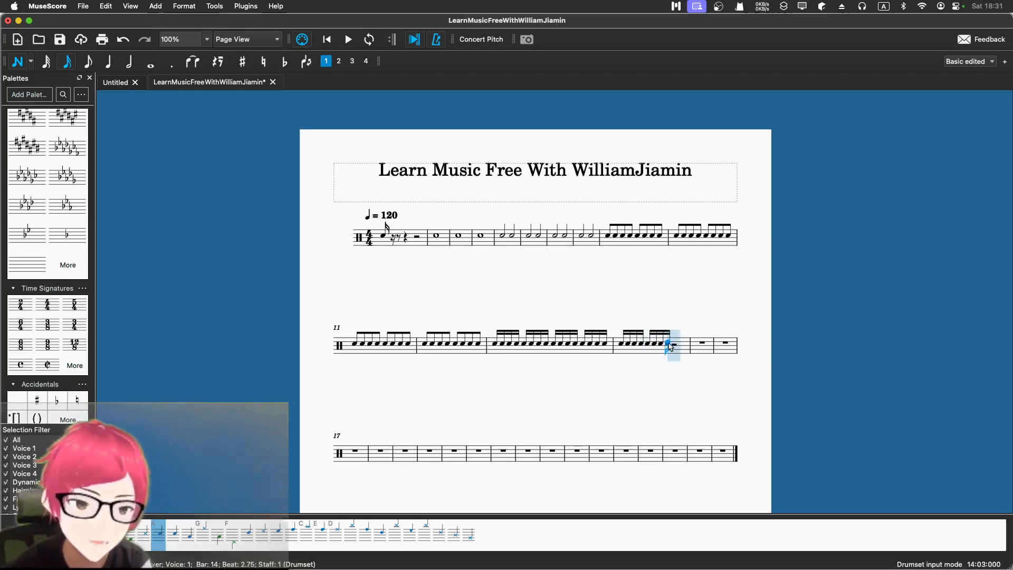
left_click(668, 346)
left_click(675, 345)
left_click(683, 346)
left_click(691, 346)
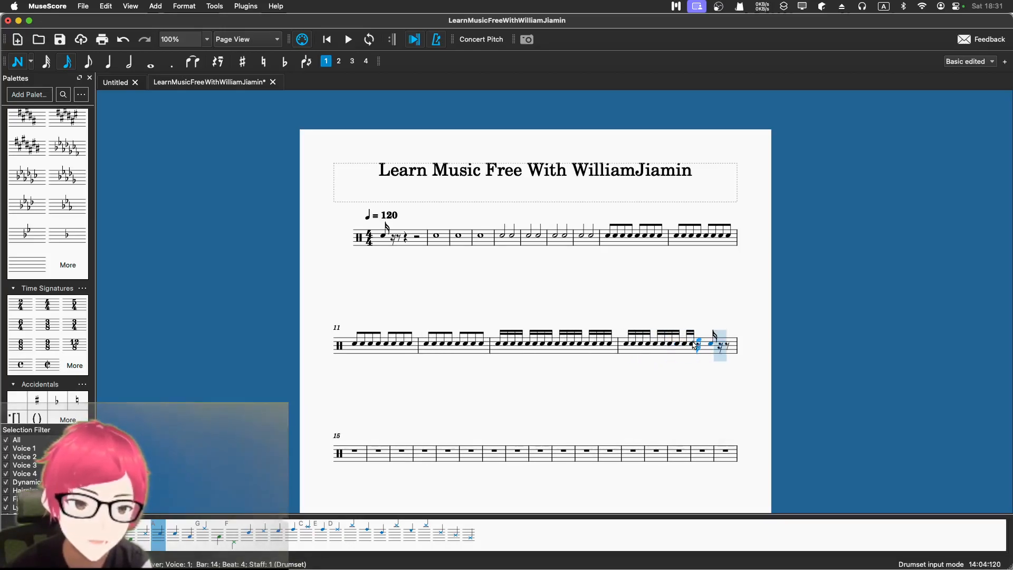
left_click(697, 346)
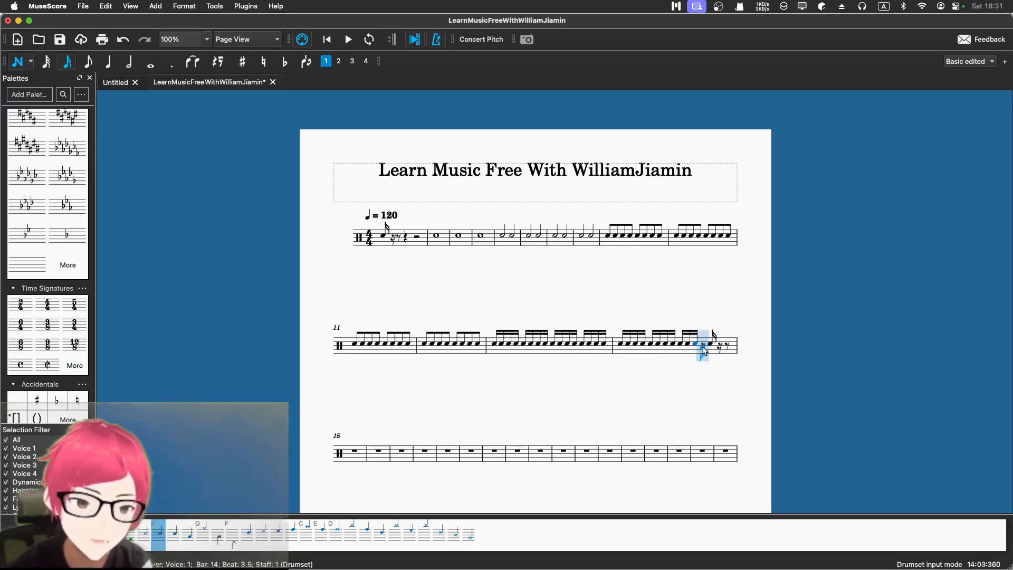
left_click(702, 345)
left_click(719, 346)
left_click(723, 346)
left_click(727, 346)
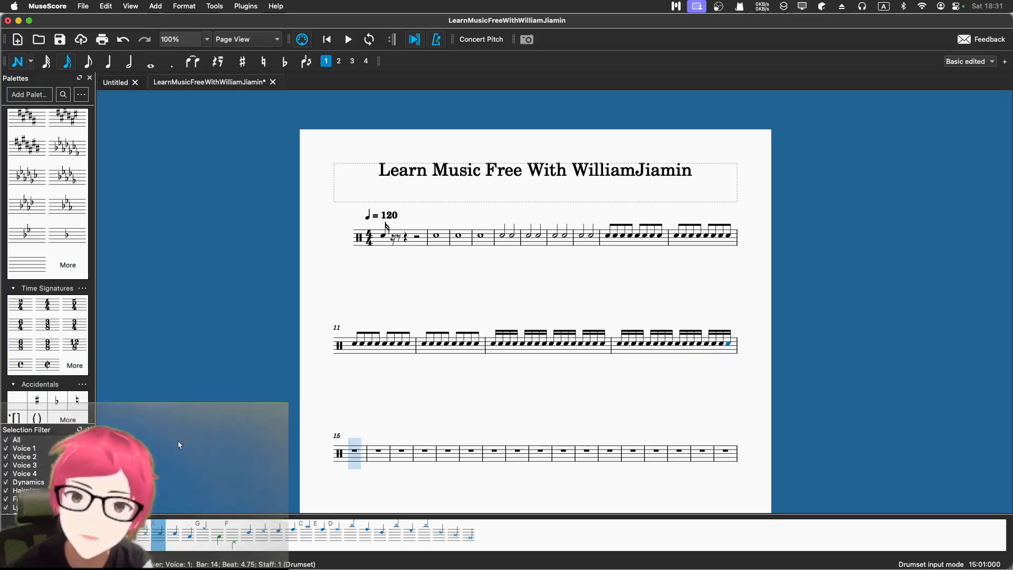
Fill measure 15 with sixteen sixteenth notes on the same staff position
left_click(354, 451)
left_click(364, 453)
left_click(371, 454)
left_click(372, 454)
left_click(368, 455)
left_click(376, 455)
left_click(375, 455)
left_click(387, 455)
left_click(394, 455)
left_click(402, 454)
left_click(405, 455)
left_click(417, 455)
left_click(425, 455)
left_click(434, 454)
left_click(439, 454)
left_click(447, 454)
left_click(455, 454)
left_click(462, 454)
Fill measure 16 with sixteen sixteenth notes on the same staff position
left_click(481, 454)
left_click(495, 454)
left_click(517, 455)
left_click(490, 455)
left_click(501, 455)
left_click(510, 454)
left_click(517, 454)
left_click(525, 454)
left_click(536, 455)
left_click(544, 455)
left_click(552, 454)
left_click(560, 454)
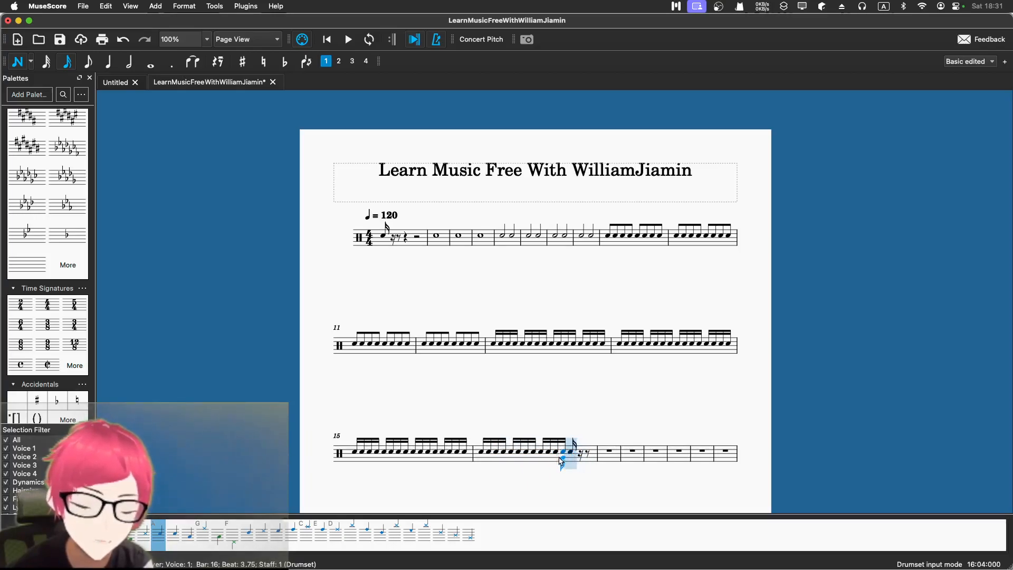
left_click(571, 455)
left_click(580, 455)
left_click(586, 455)
left_click(593, 455)
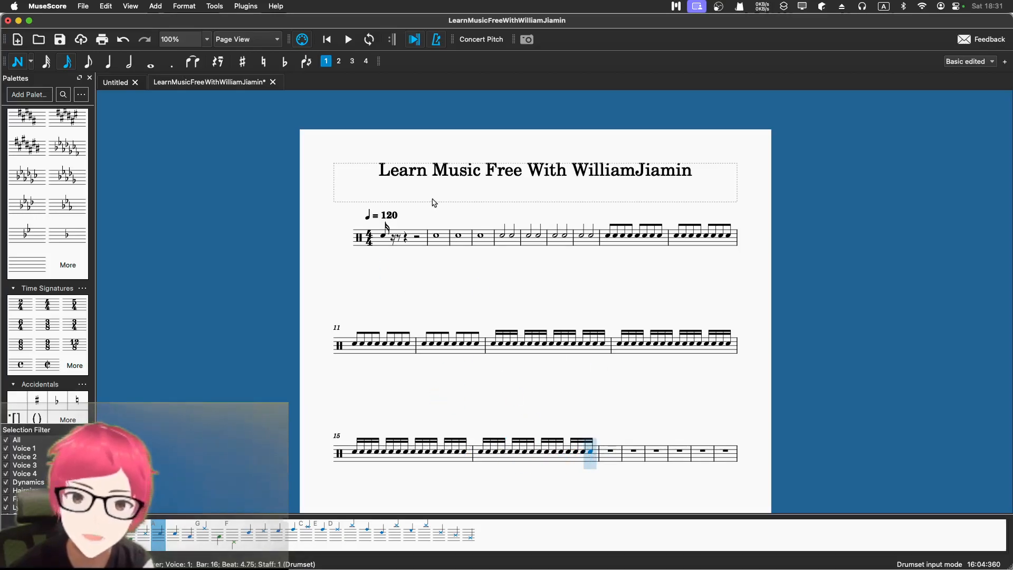
Leave note entry and delete the stray sixteenth note at the start of measure 1
key("Escape")
left_click(382, 236)
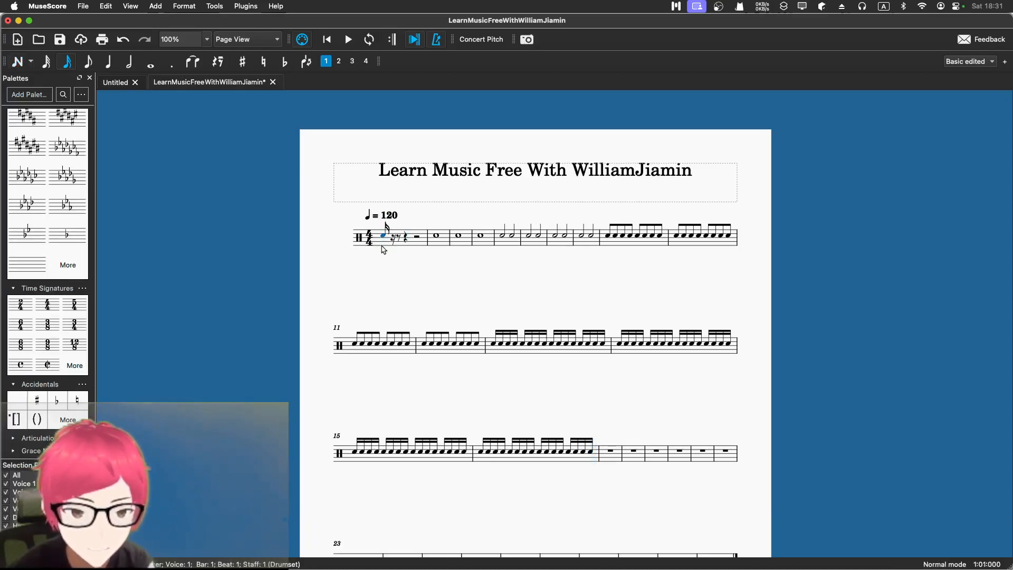
key("Delete")
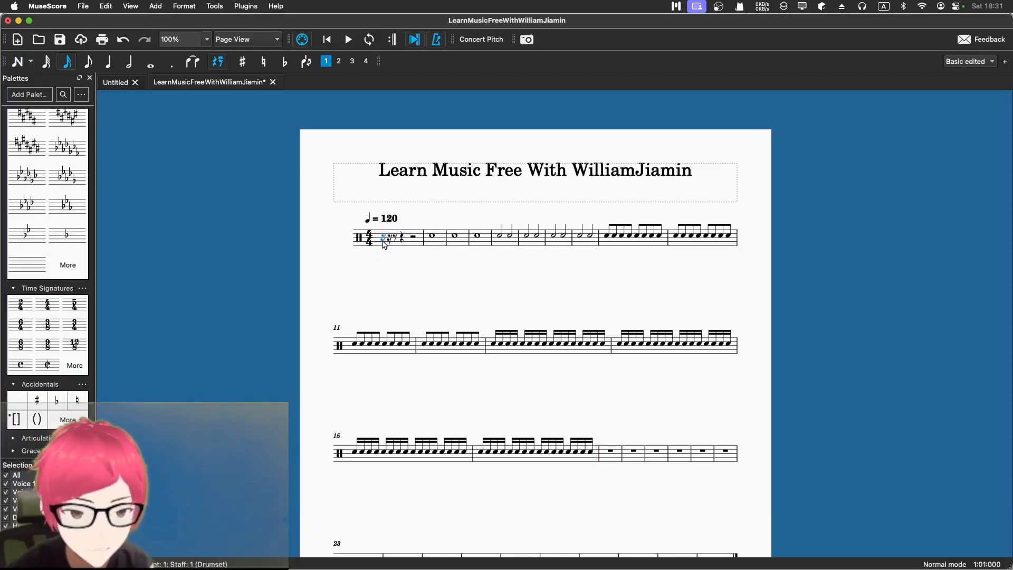
left_click(389, 239)
left_click(417, 239)
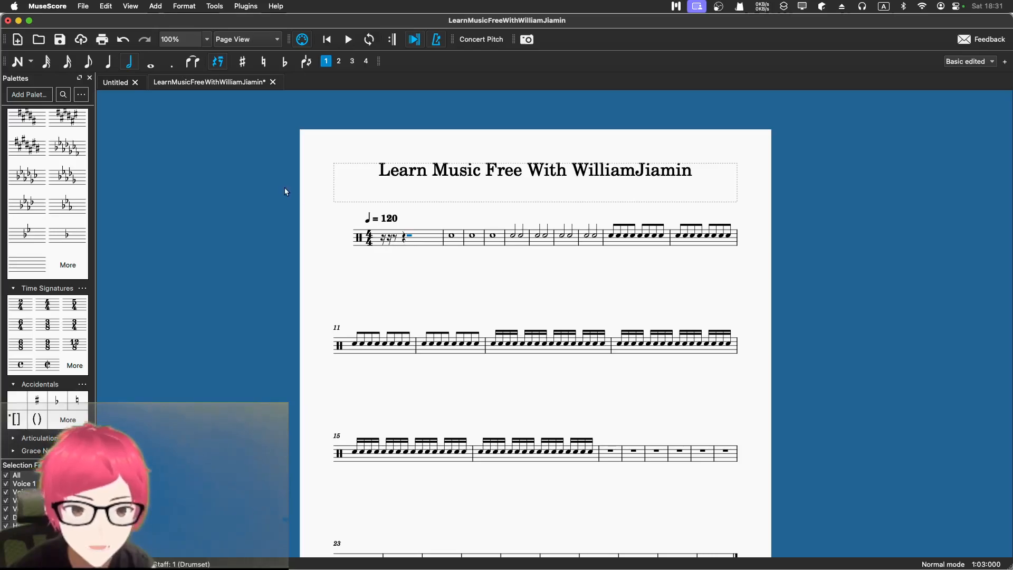
Try to enter a whole note on the half rest in measure 1, then undo the attempt
left_click(151, 64)
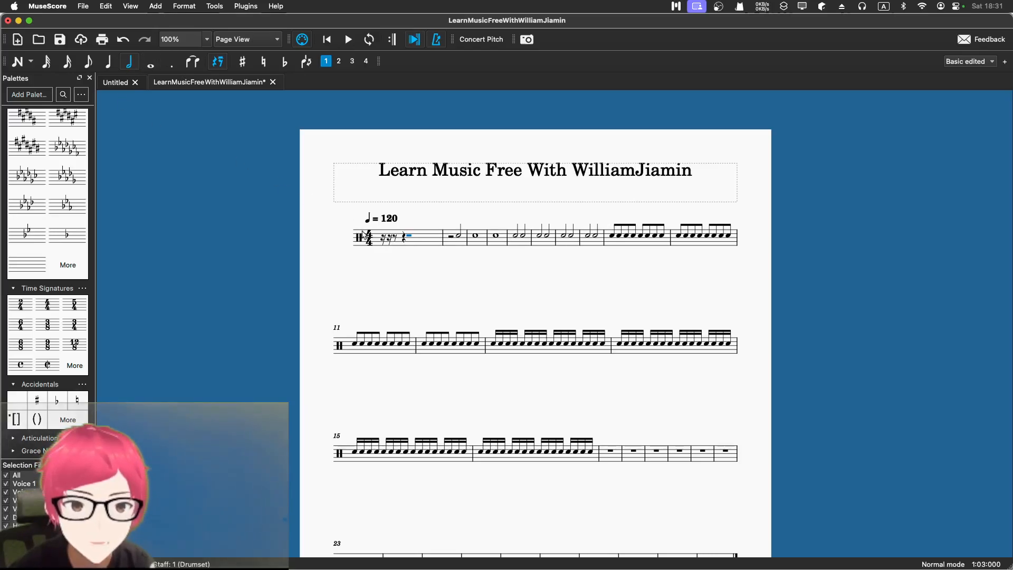
key("n")
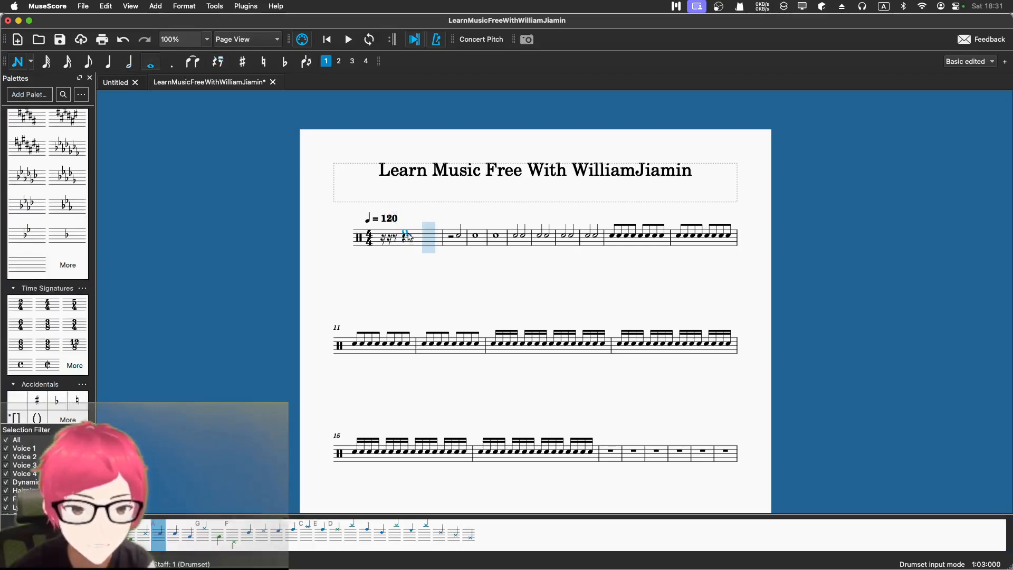
left_click(430, 239)
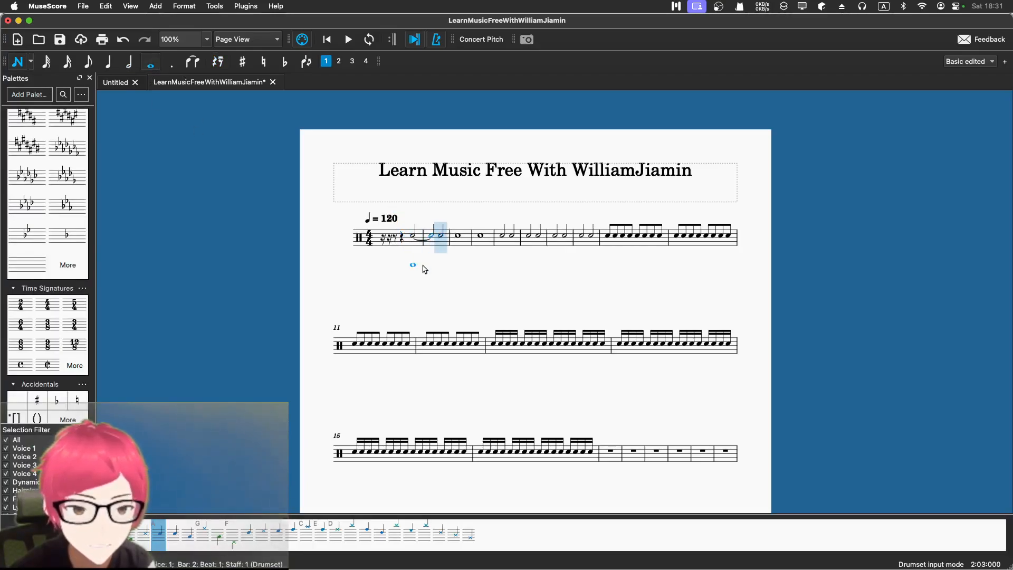
key("super+z")
key("super+z")
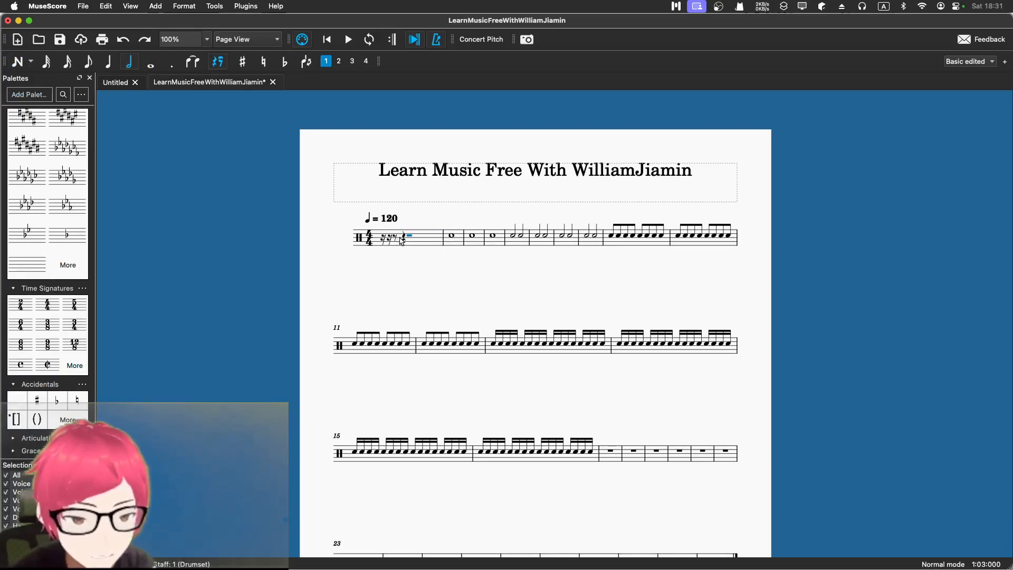
Select the short rests in measure 1 and delete them, leaving a single full-measure rest
scroll(394, 233, "up", 1)
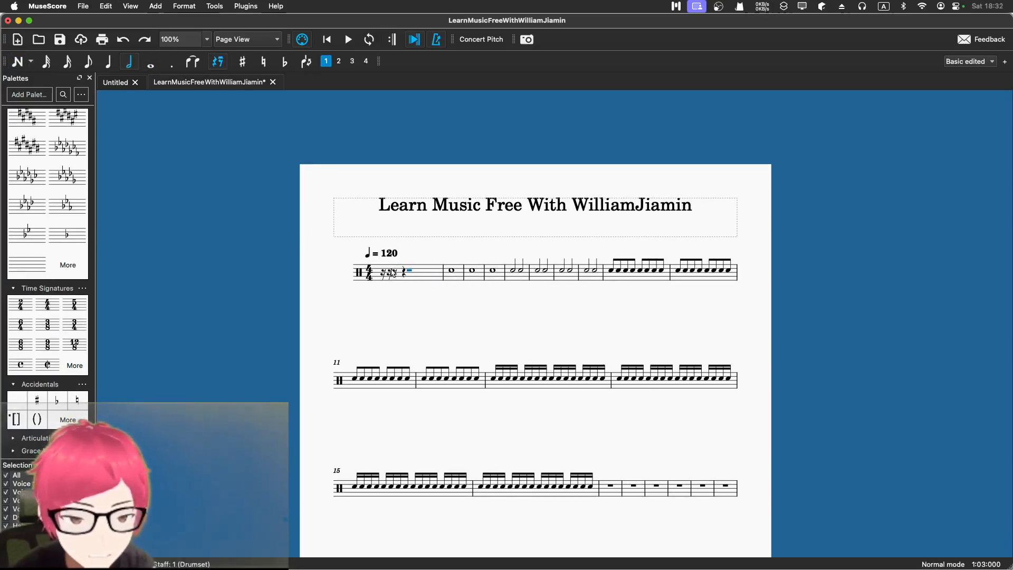
left_click(403, 274)
left_click(394, 274)
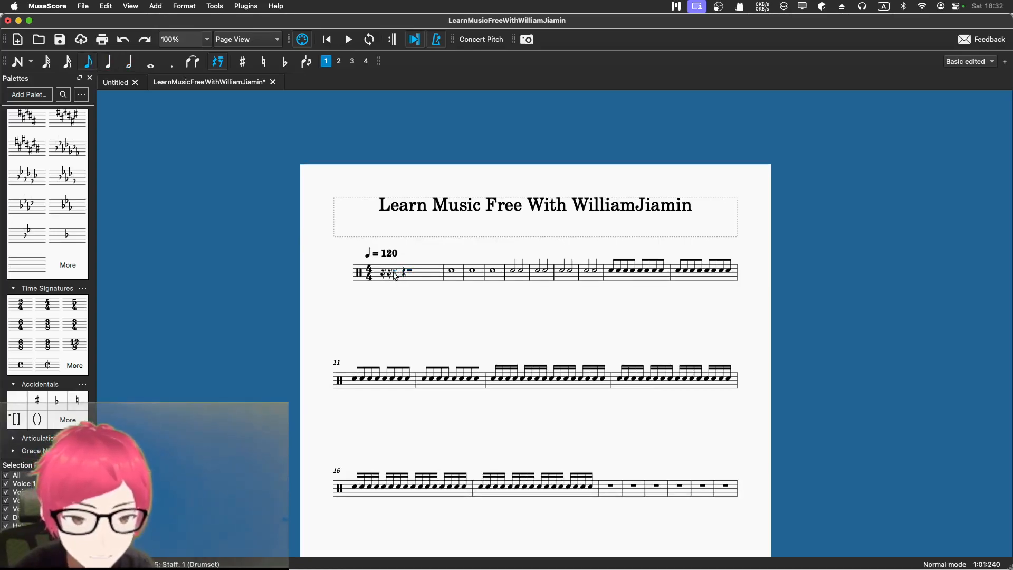
left_click(388, 274)
left_click(384, 274)
left_click_drag(379, 266, 398, 284)
key("Delete")
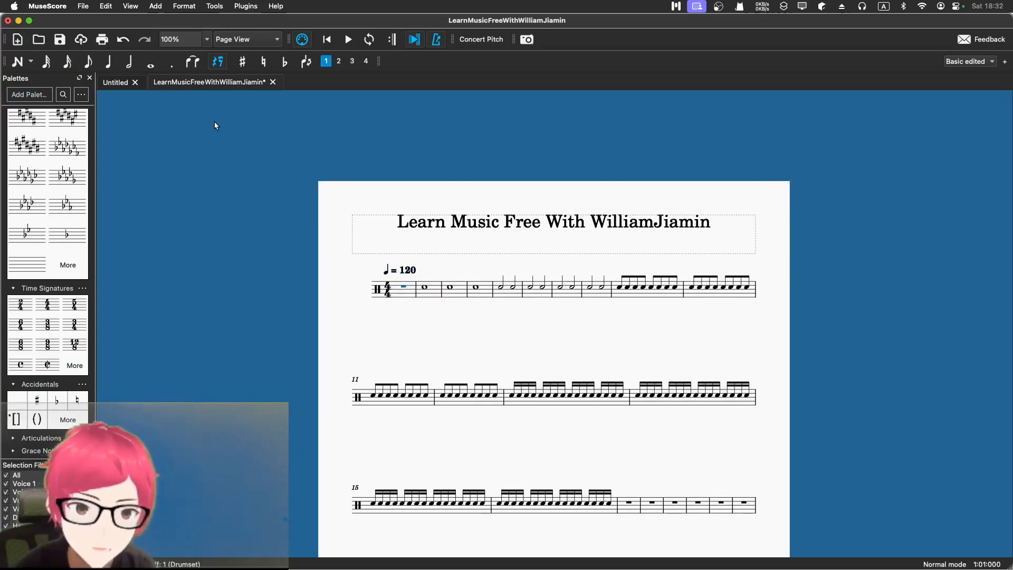
Enter a whole note in measure 1 on the same staff position as the other whole notes
left_click(150, 62)
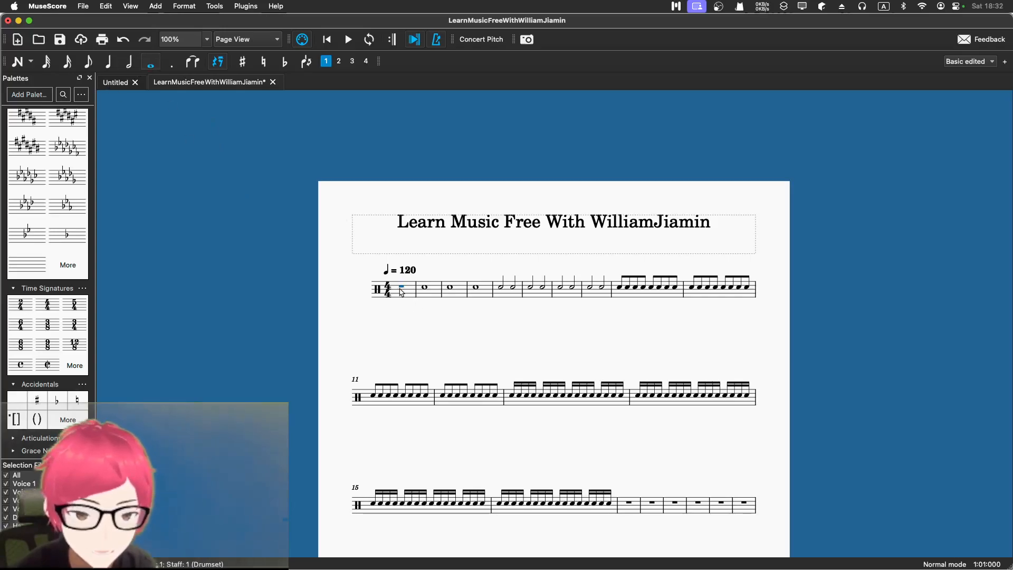
key("n")
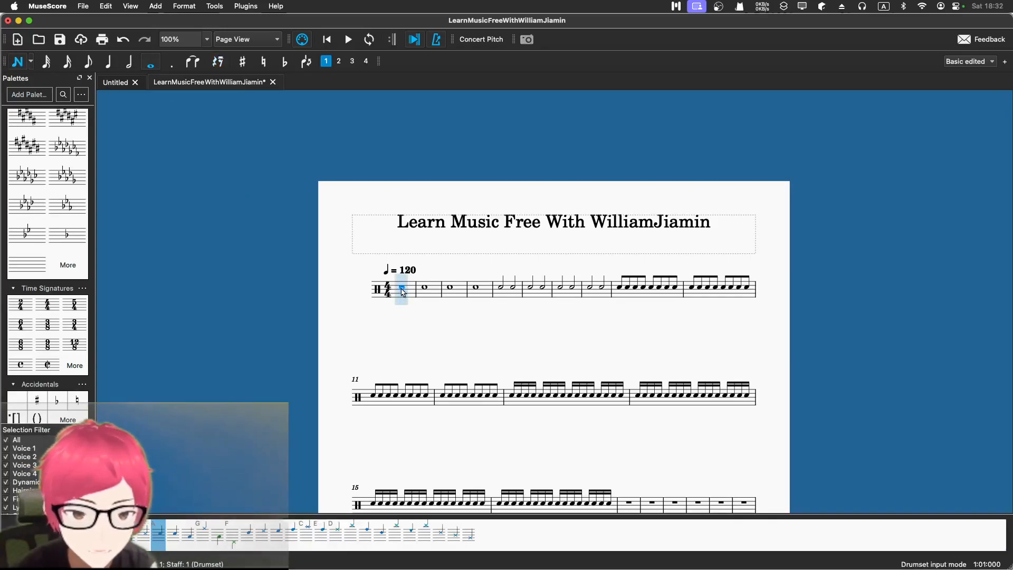
left_click(402, 291)
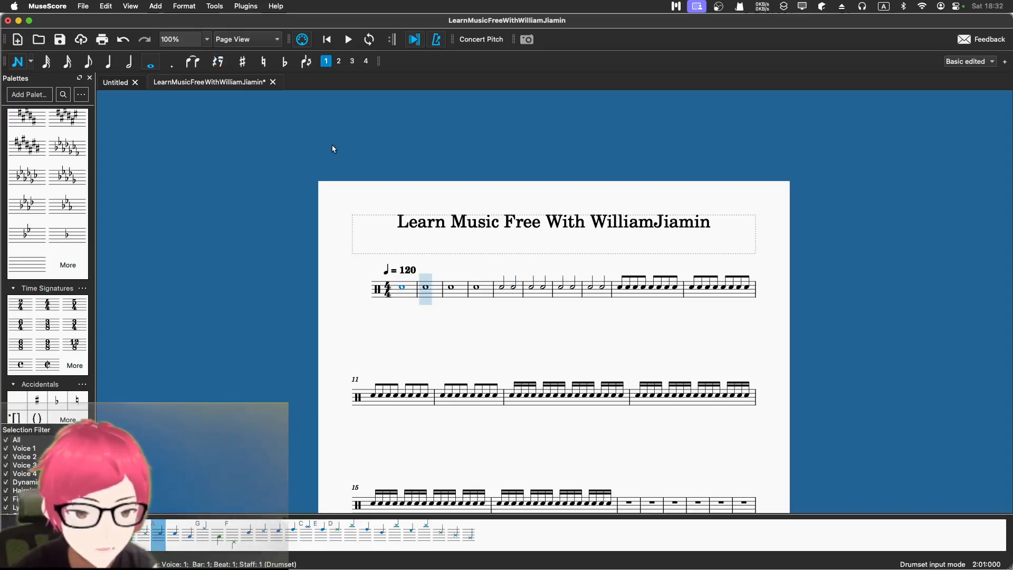
Play back the exercise from measure 1 at 120 BPM and stop after the last sixteenth notes
left_click(328, 42)
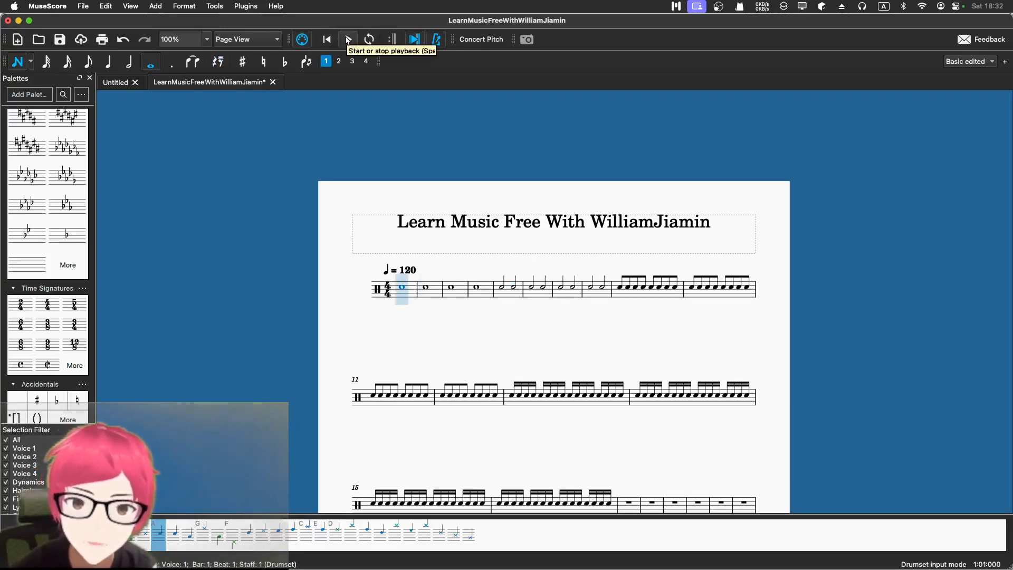
left_click(347, 39)
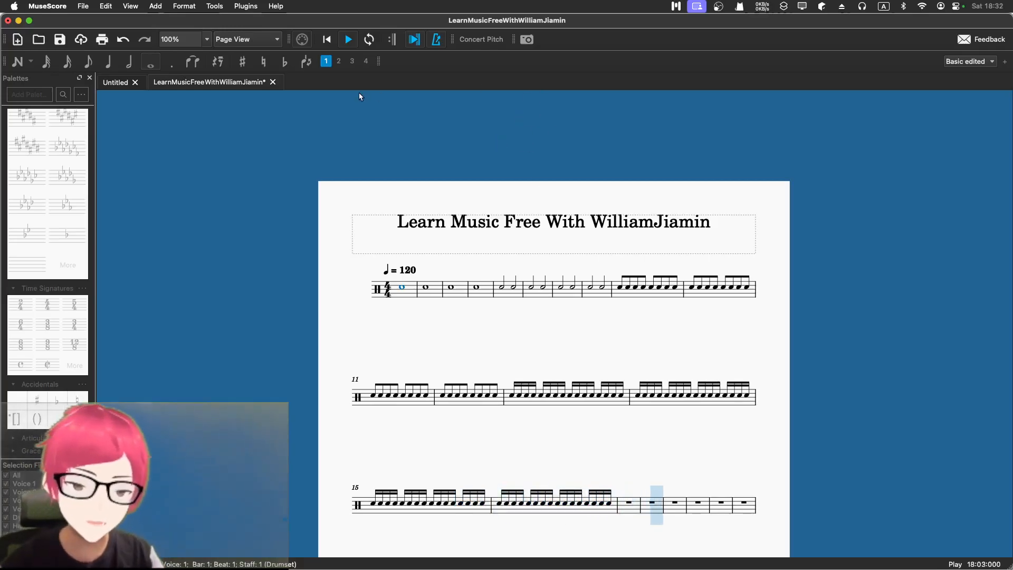
left_click(347, 40)
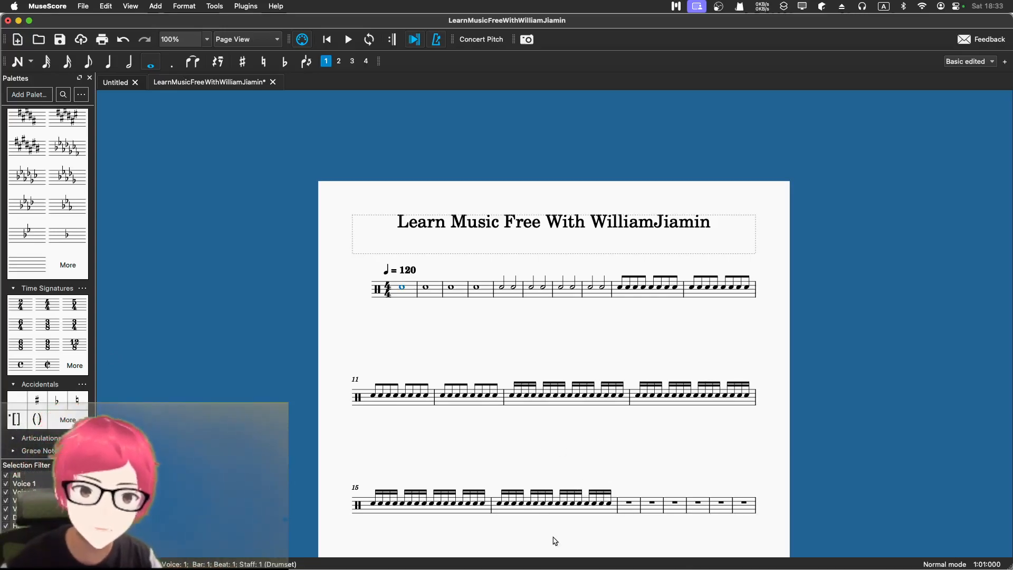
Enter three quarter notes in measure 17 using the Electric Snare drum sound
left_click(626, 505)
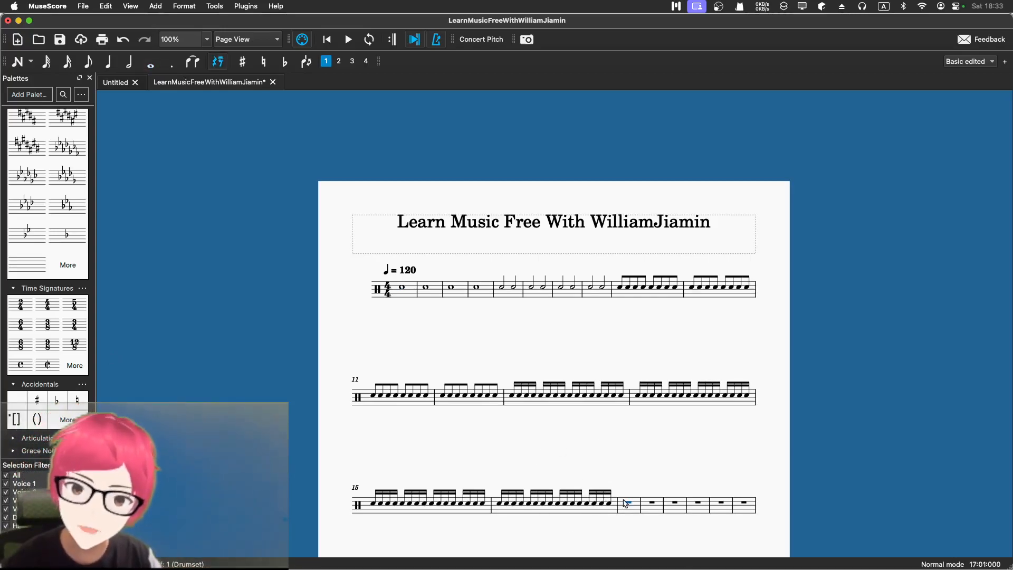
key("n")
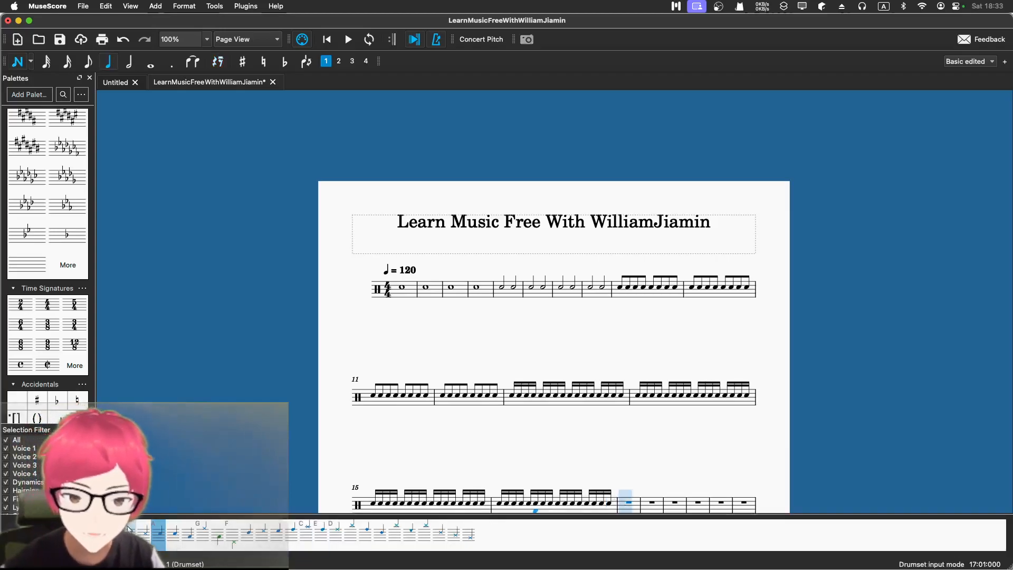
left_click(177, 534)
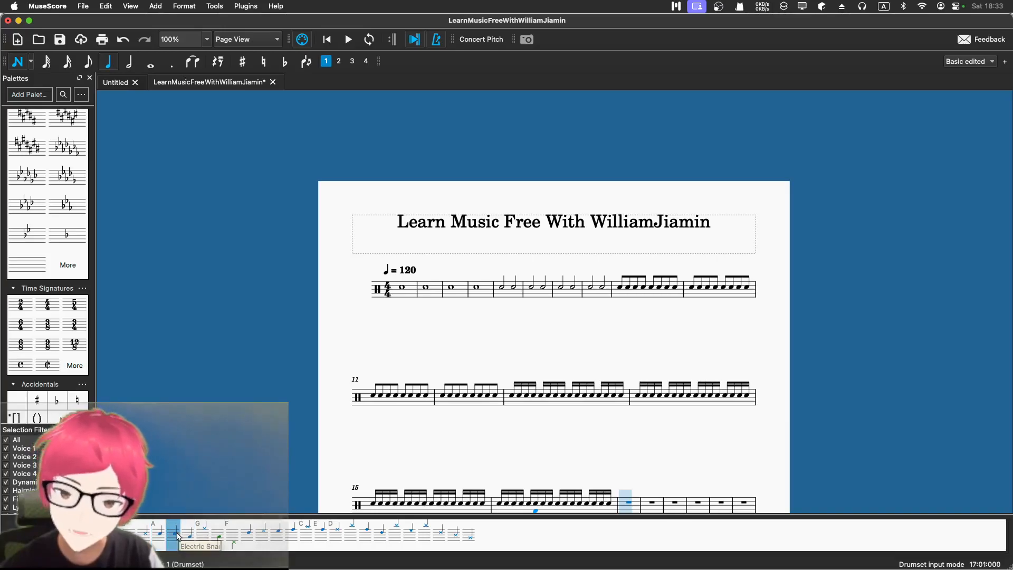
left_click(630, 505)
left_click(413, 171)
left_click(422, 170)
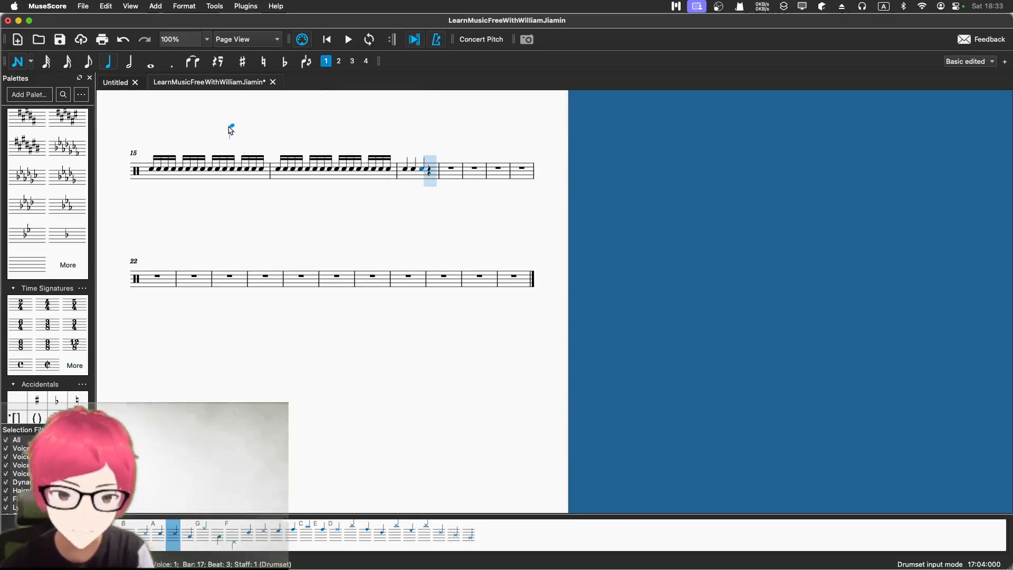
Play back from the start of measure 16 through measure 17 to compare the two snare sounds
key("Escape")
left_click(278, 169)
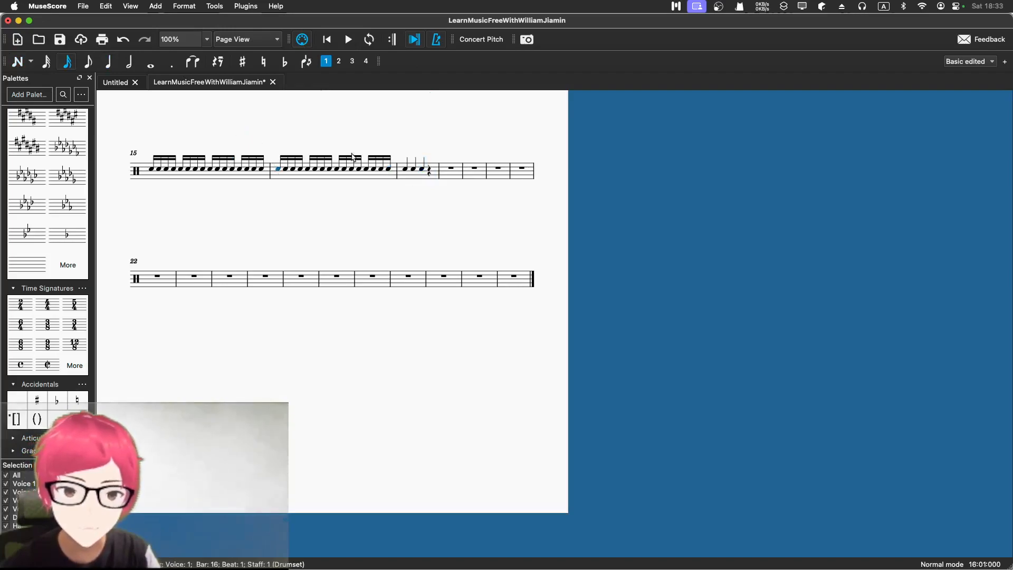
left_click(354, 43)
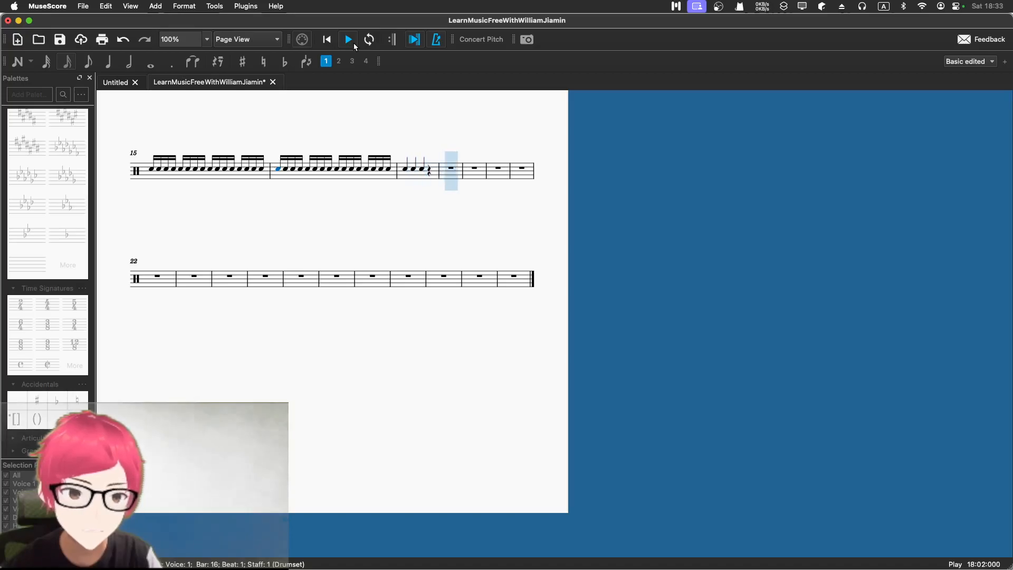
left_click(353, 43)
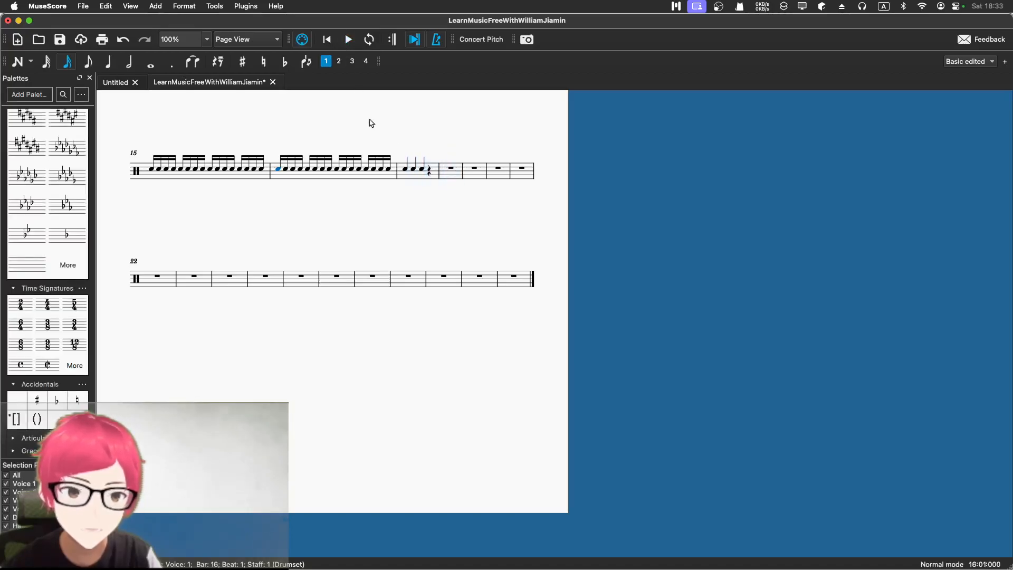
Remove the third quarter note from measure 17 and leave note entry
left_click(414, 172)
key("n")
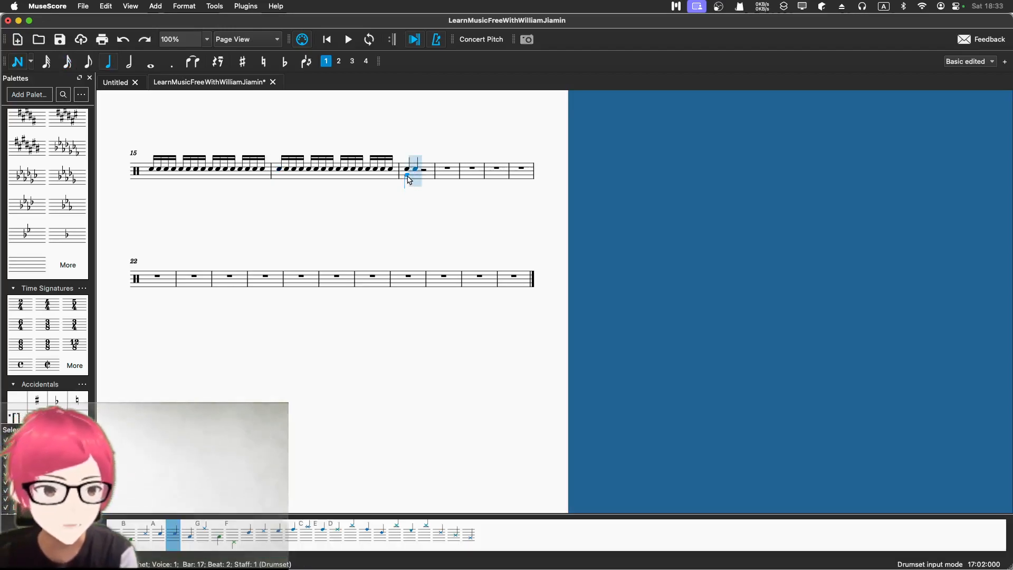
key("Escape")
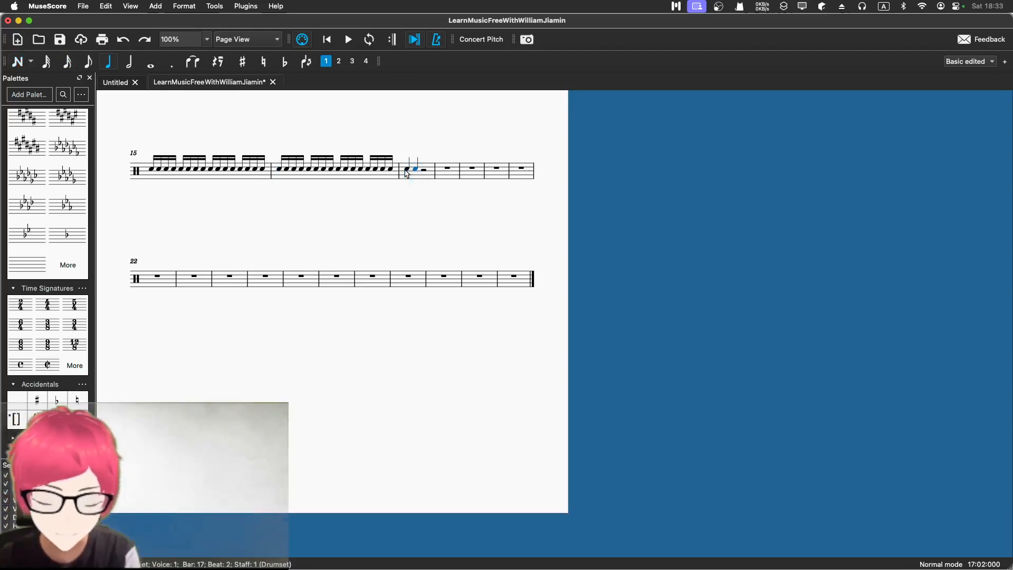
Audition the last sixteenth note of measure 16 against the first quarter note of measure 17
left_click(391, 170)
key("Left")
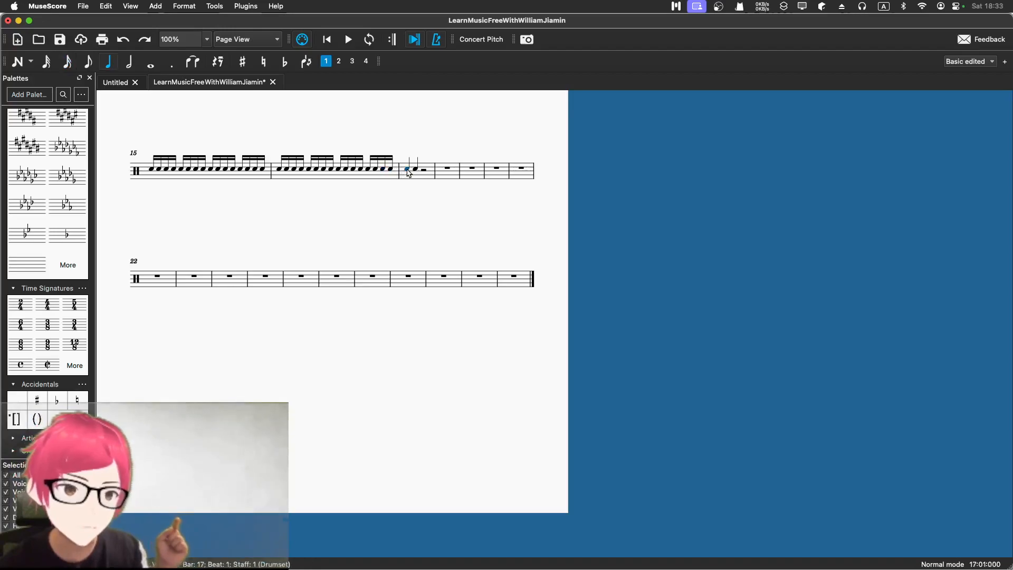
key("Right")
key("Right")
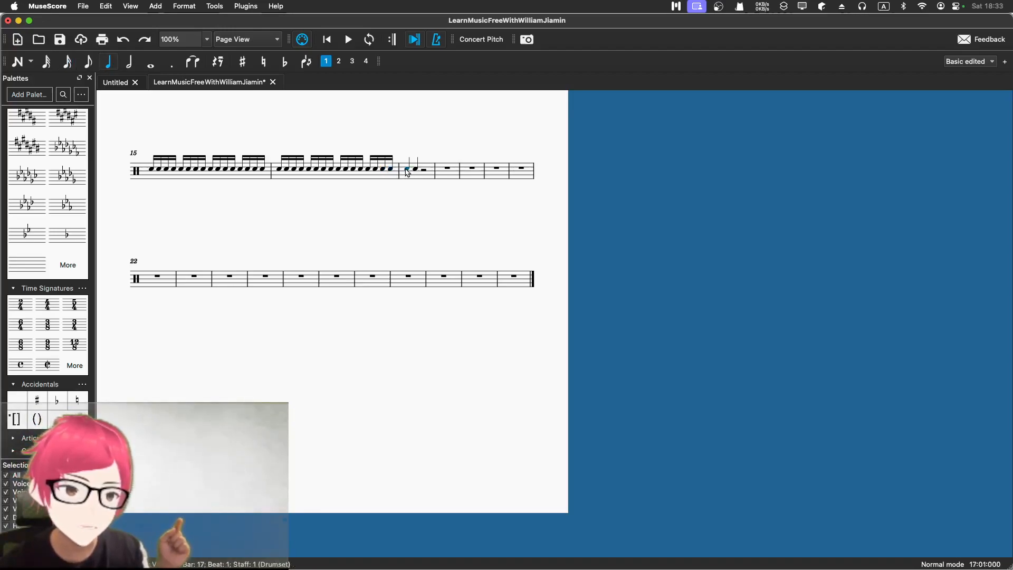
left_click(391, 170)
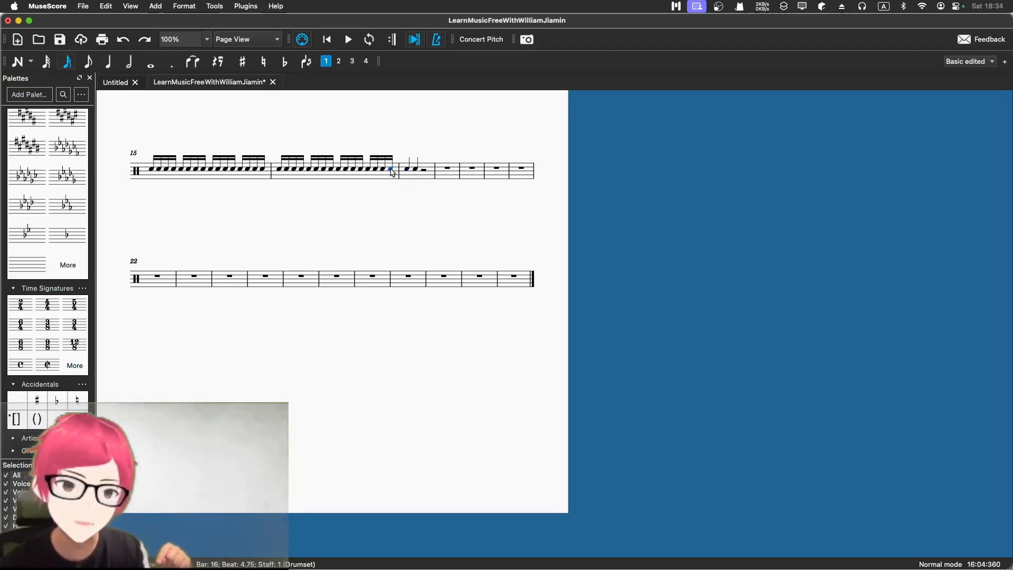
left_click(409, 170)
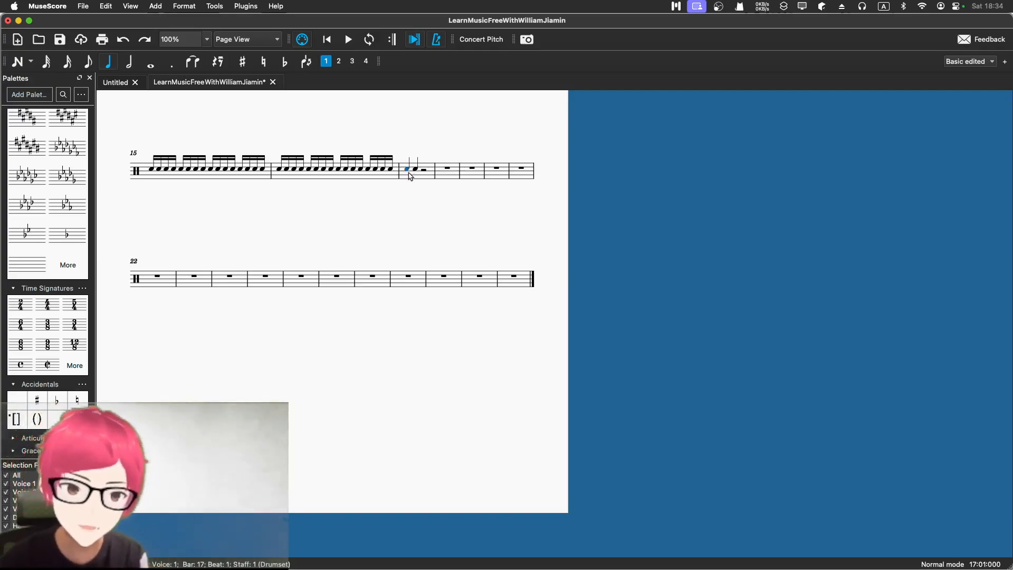
Delete the two remaining quarter notes in measure 17
key("Delete")
left_click(416, 169)
key("Delete")
Restart note entry, open the drumset editor to review the list of available drum sounds, and close it
key("n")
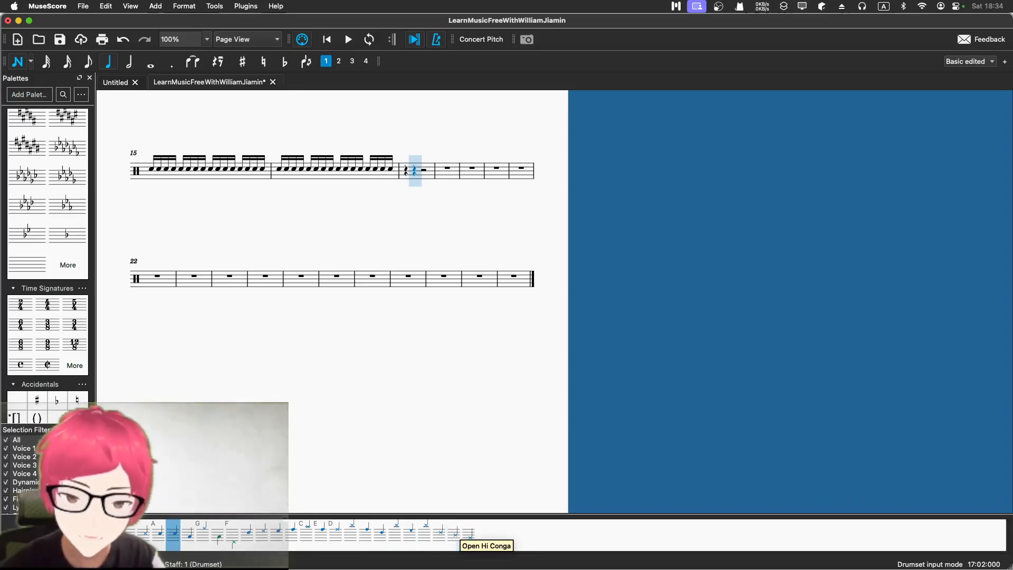
left_click(56, 542)
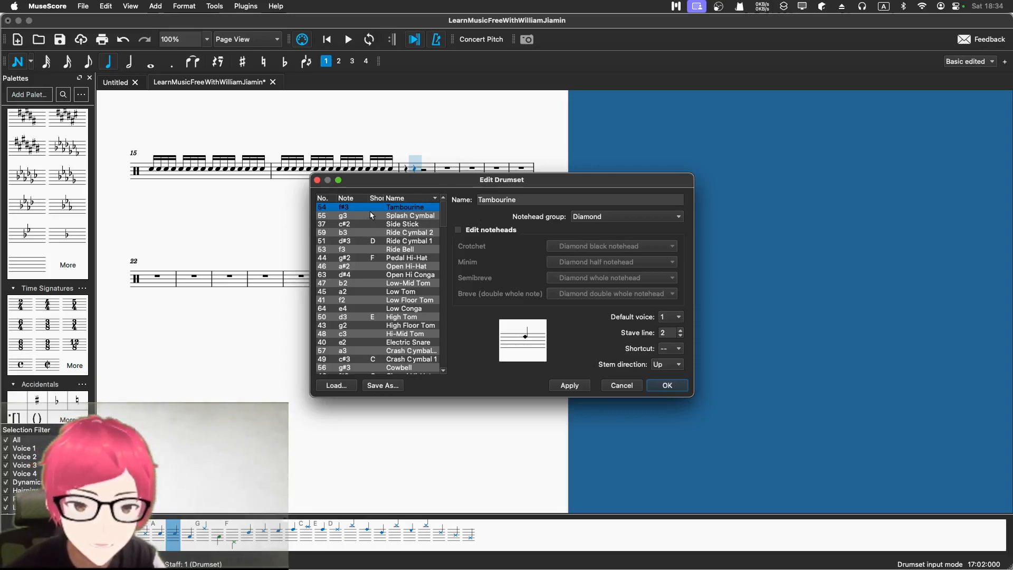
scroll(422, 238, "down", 10)
scroll(436, 244, "up", 10)
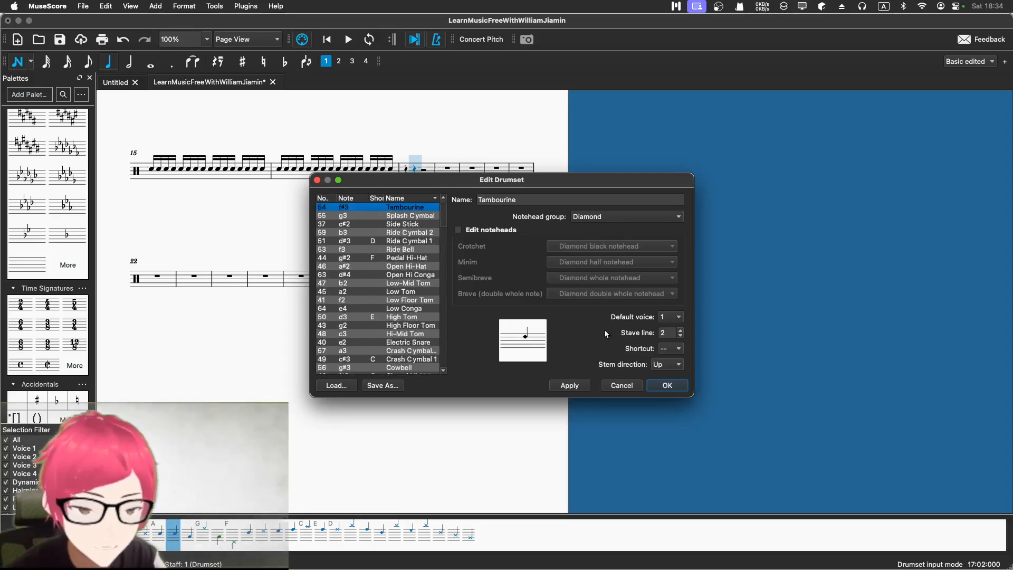
left_click(653, 385)
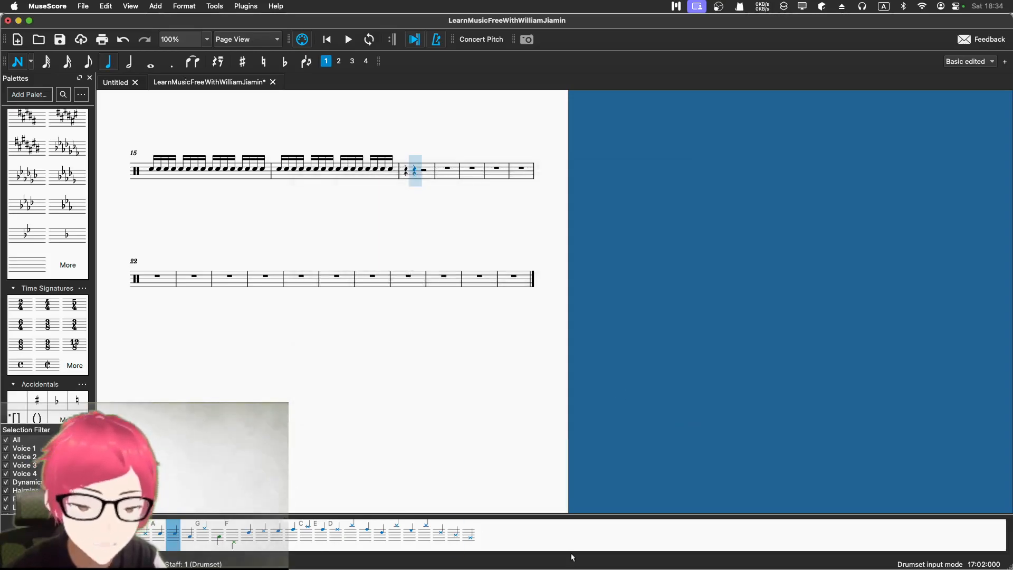
Enlarge the drum input area slightly and choose the drum sound labelled G
left_click_drag(668, 512, 569, 506)
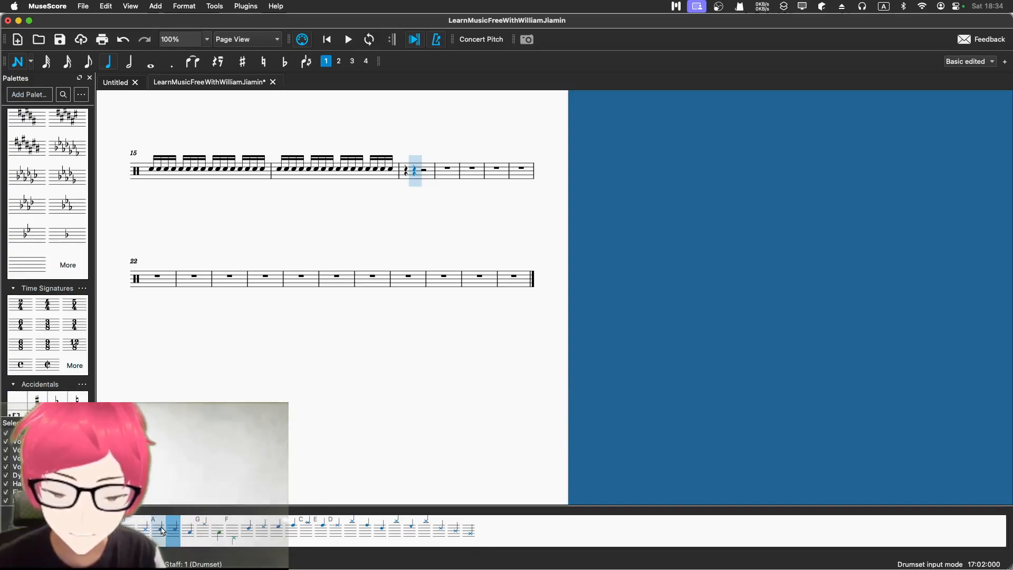
left_click(201, 529)
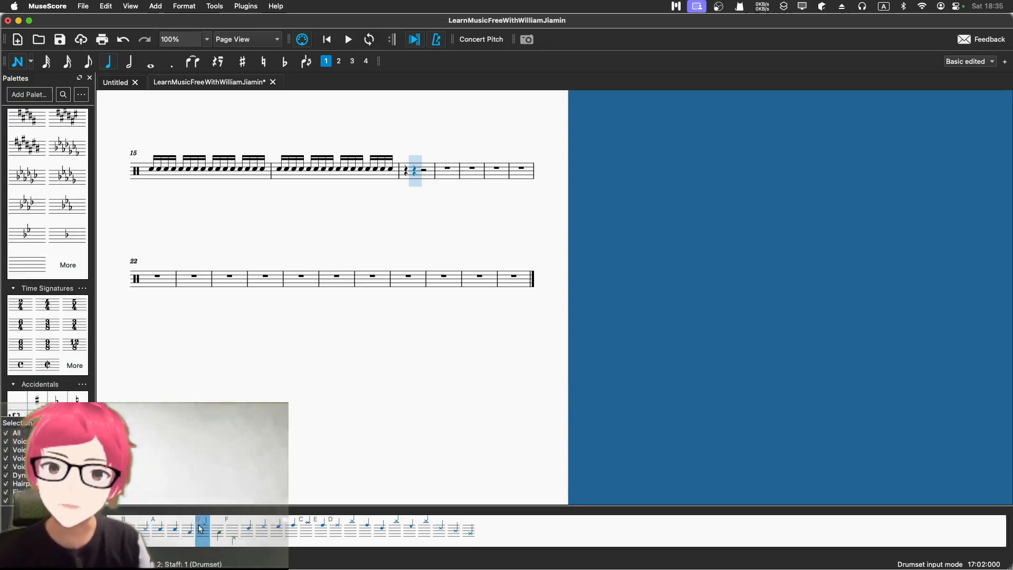
Fill measure 17 with four quarter notes in the chosen cross-head drum sound and leave note entry
left_click(406, 169)
left_click(414, 167)
left_click(423, 164)
left_click(428, 167)
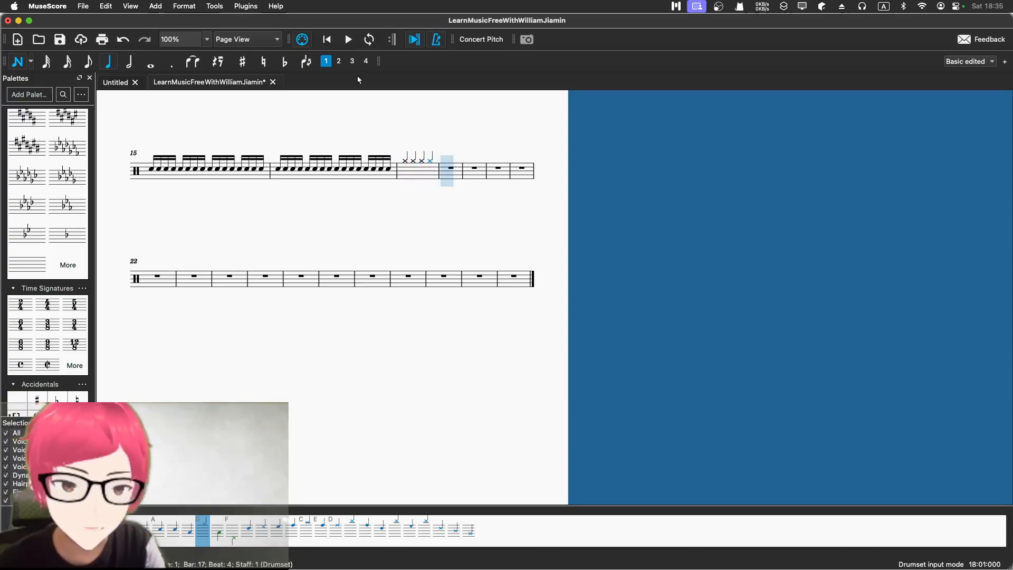
key("Escape")
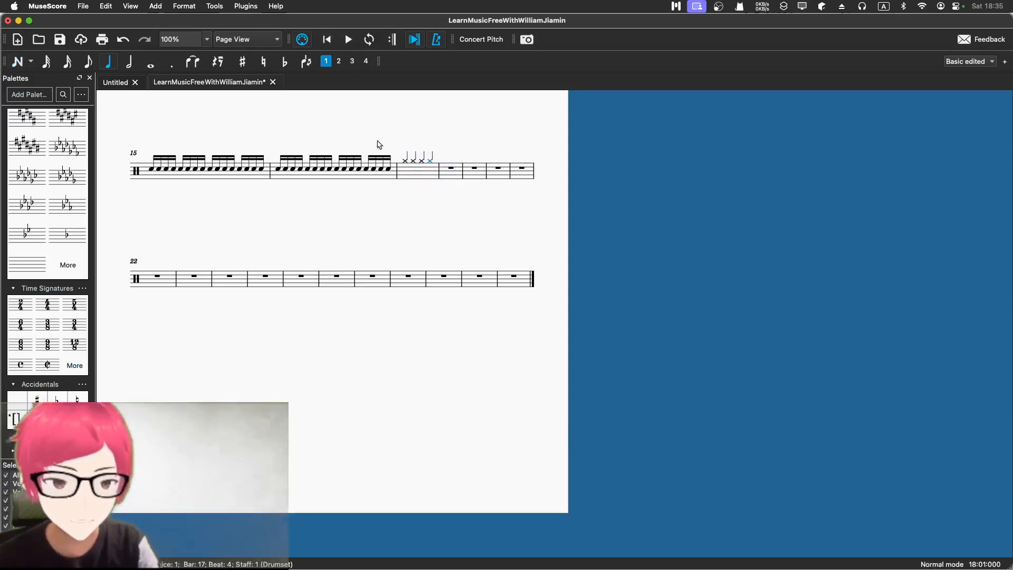
Play back measure 17 with the metronome turned off, stop, and rewind to the beginning of the score
left_click(349, 42)
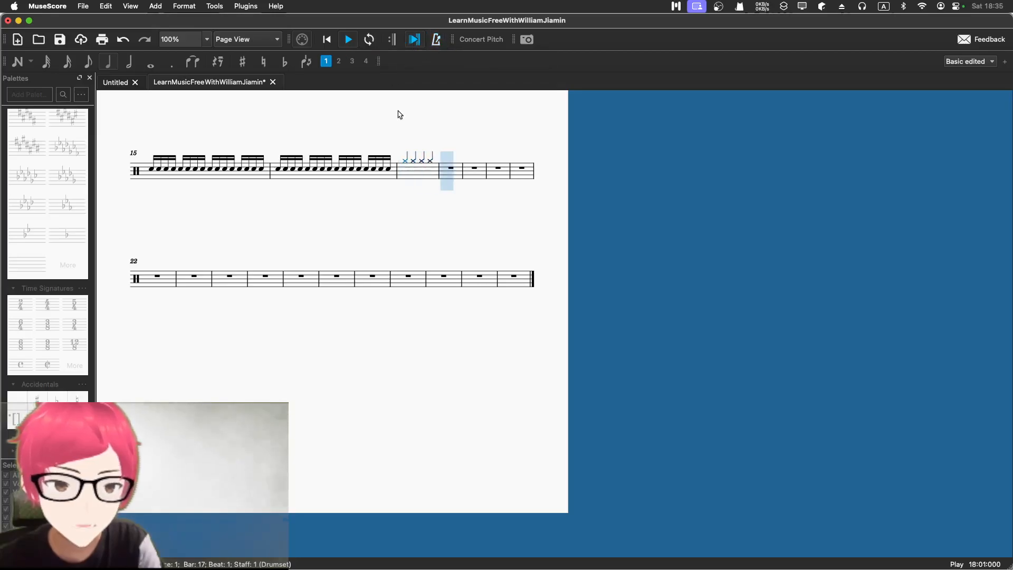
left_click(347, 41)
left_click(326, 42)
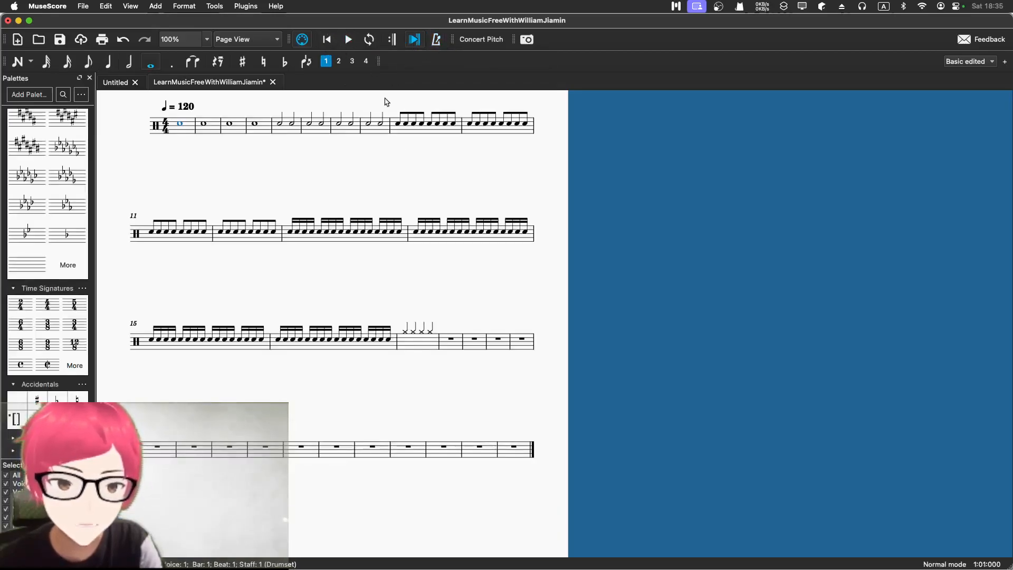
Play the cross-head quarter notes again from the first beat of measure 17 and stop playback
left_click(403, 333)
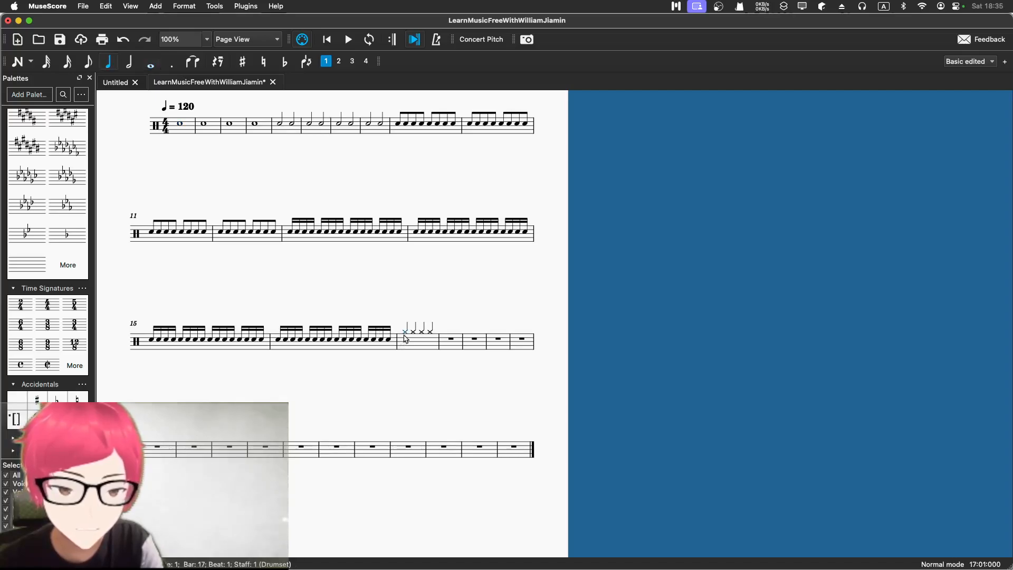
left_click(347, 40)
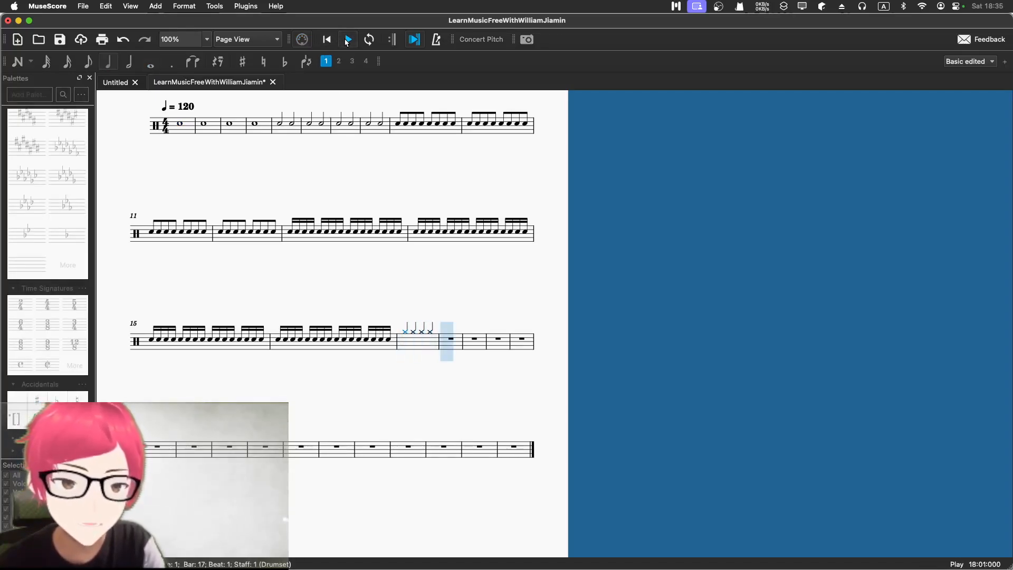
left_click(348, 43)
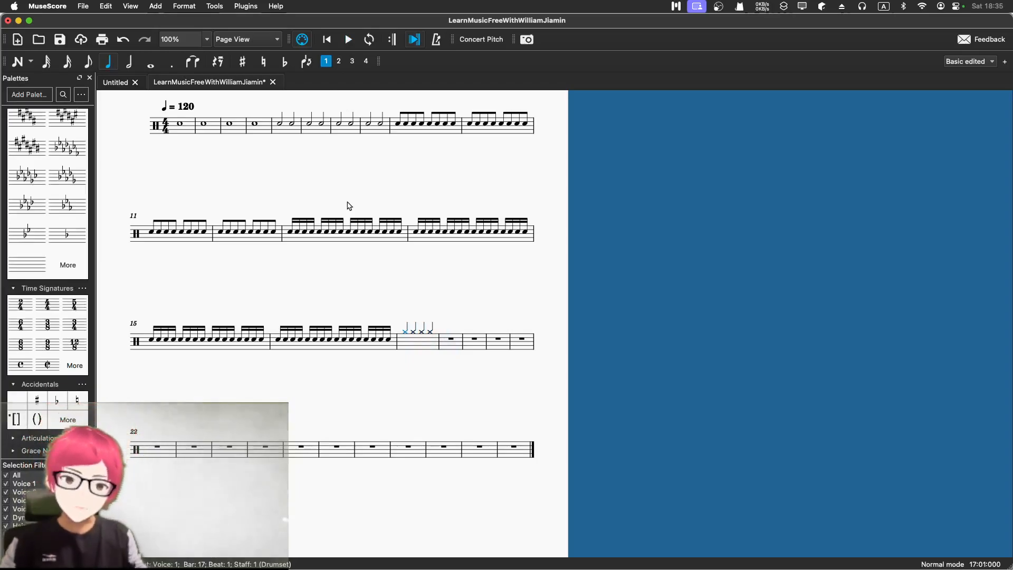